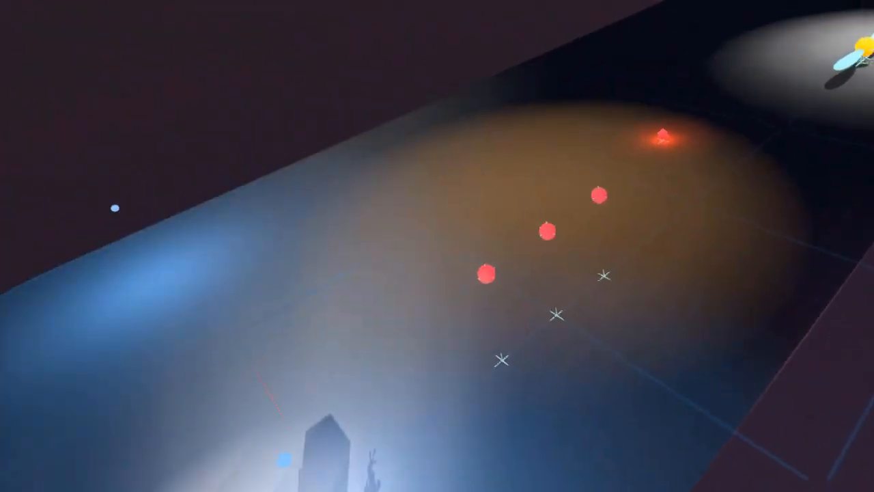
Review the bouncing-ball animation on the timeline and inspect the locator at the root of the winged insect's wing
{"action": "left_click", "coordinate": [550, 231]}
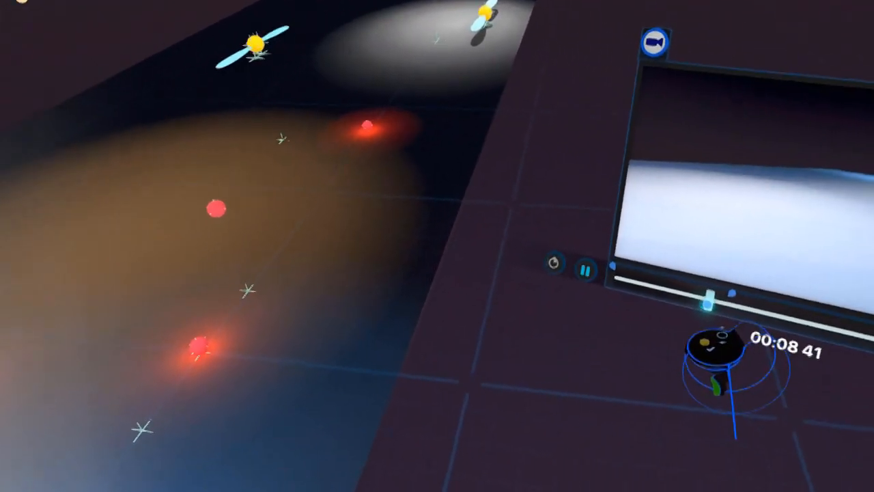
{"action": "left_click_drag", "start_coordinate": [697, 280], "coordinate": [624, 267]}
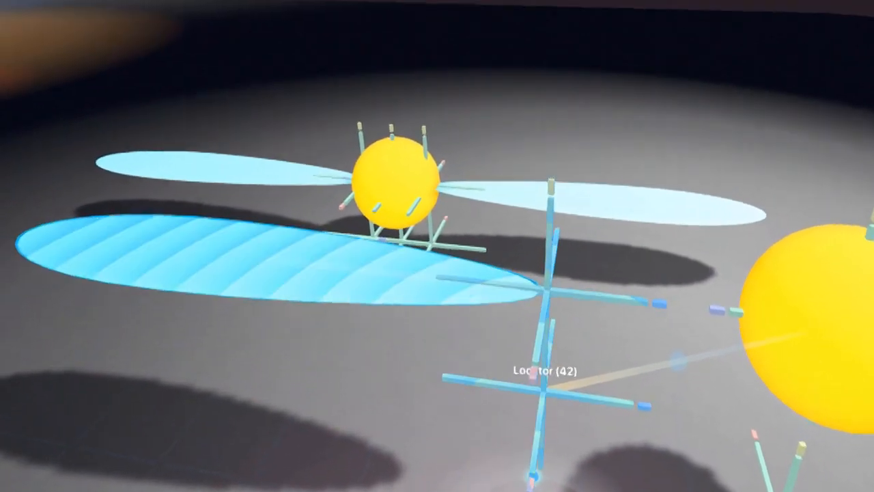
{"action": "left_click", "coordinate": [533, 441]}
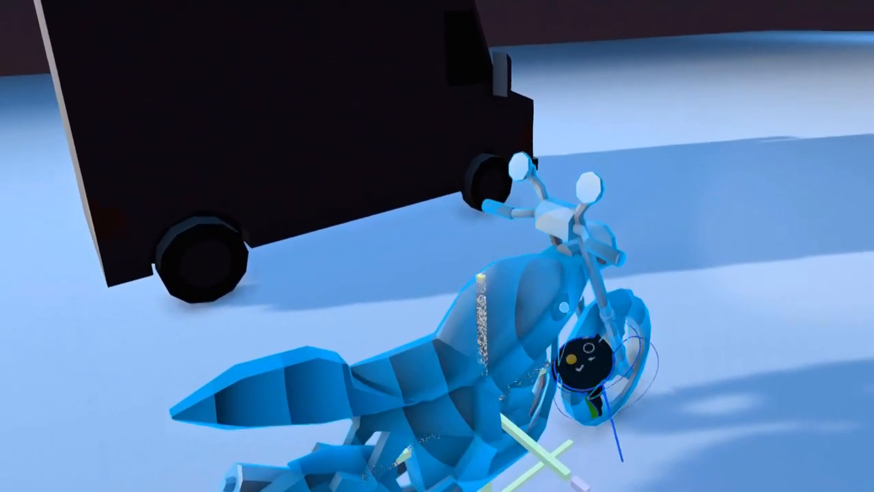
Animate the motorcycle along a straight path by selecting it with Locator (15) and working on its keyframed motion
{"action": "left_click", "coordinate": [564, 308]}
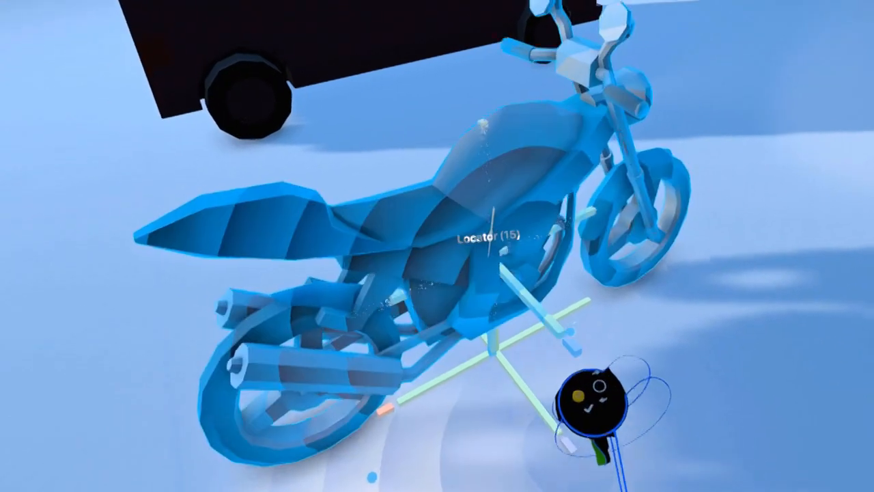
{"action": "right_click", "coordinate": [599, 392]}
{"action": "left_click", "coordinate": [589, 378]}
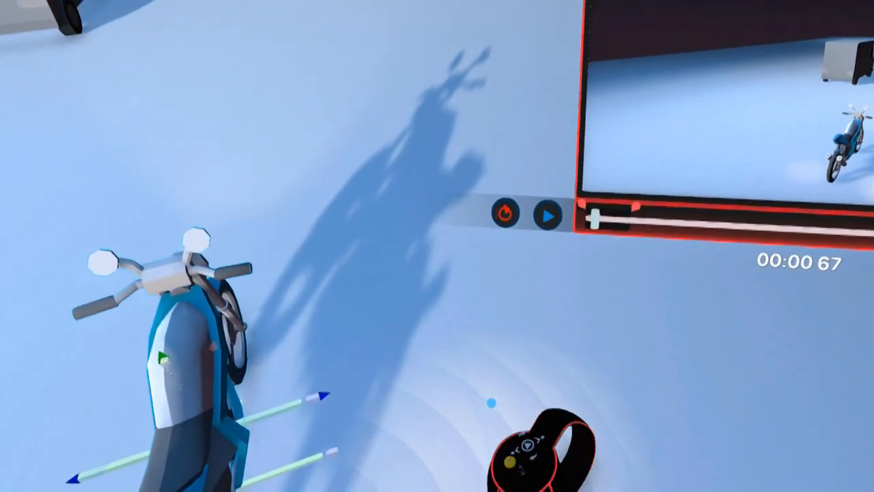
{"action": "left_click_drag", "start_coordinate": [591, 253], "coordinate": [581, 252]}
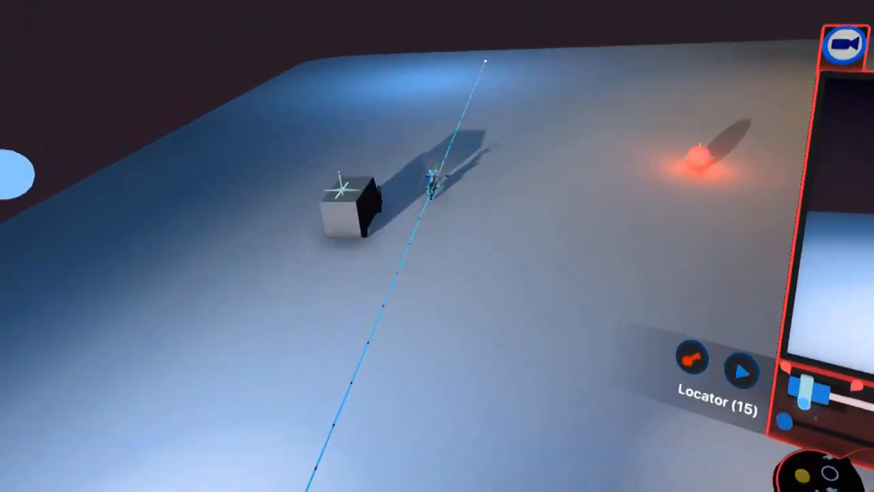
{"action": "left_click", "coordinate": [579, 267]}
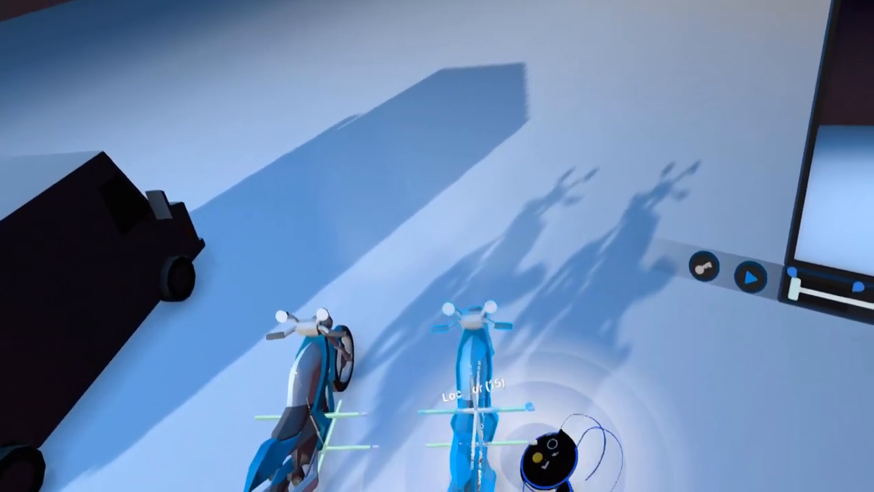
Select the second motorcycle's Locator (15), scrub through its straight-line motion and play the animation back
{"action": "left_click", "coordinate": [529, 406]}
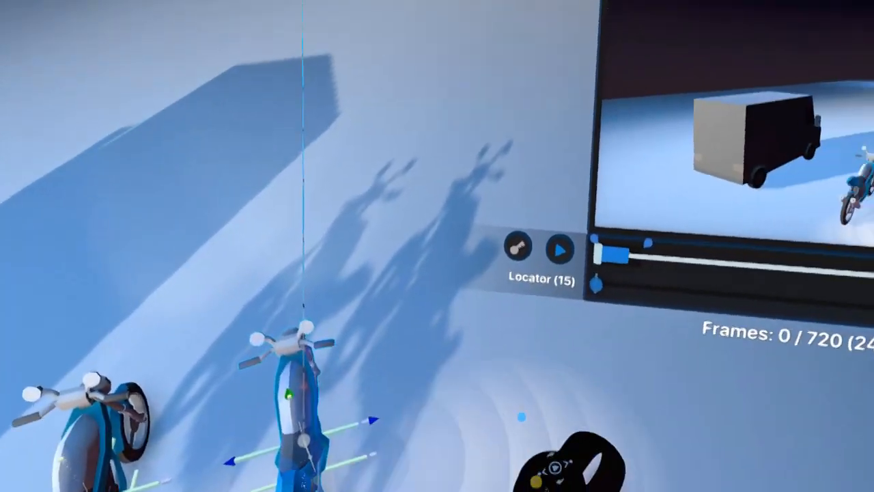
{"action": "left_click_drag", "start_coordinate": [528, 301], "coordinate": [582, 299]}
{"action": "left_click_drag", "start_coordinate": [690, 283], "coordinate": [694, 285]}
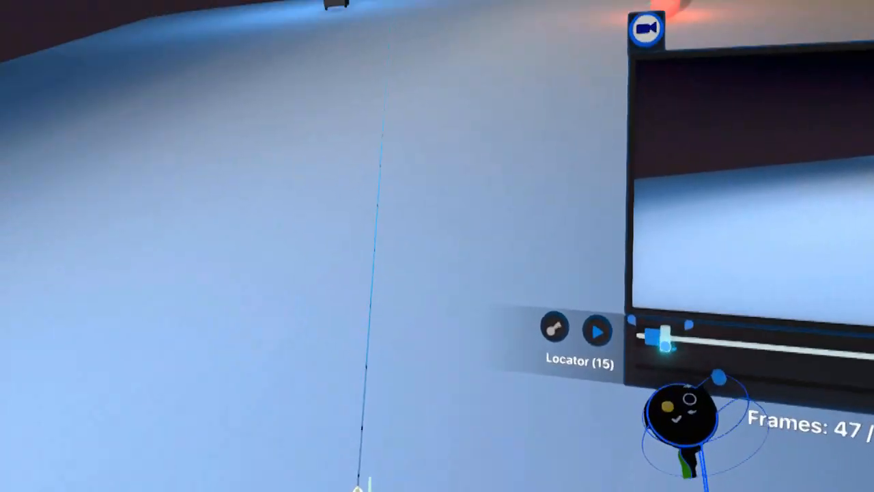
{"action": "left_click_drag", "start_coordinate": [665, 342], "coordinate": [730, 331]}
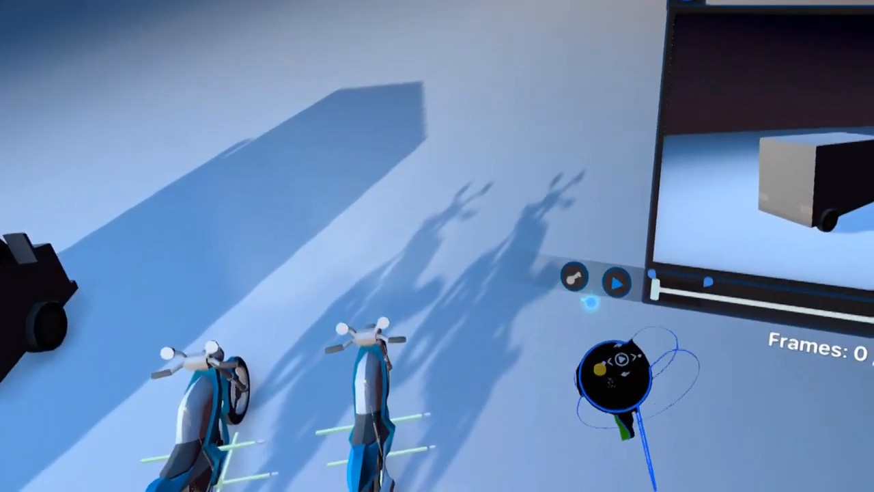
{"action": "left_click", "coordinate": [616, 282]}
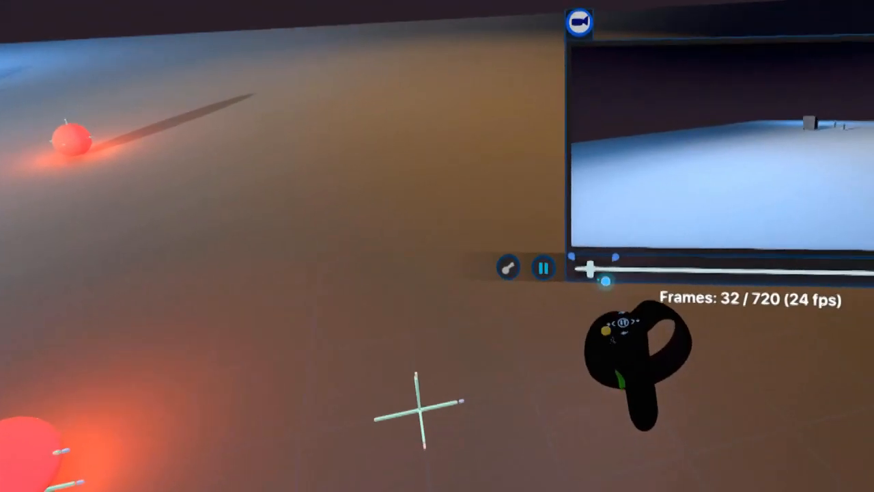
Examine the bouncing balls' existing motion by pausing, scrubbing and selecting Locator (8) to view its keyframes
{"action": "left_click", "coordinate": [558, 279]}
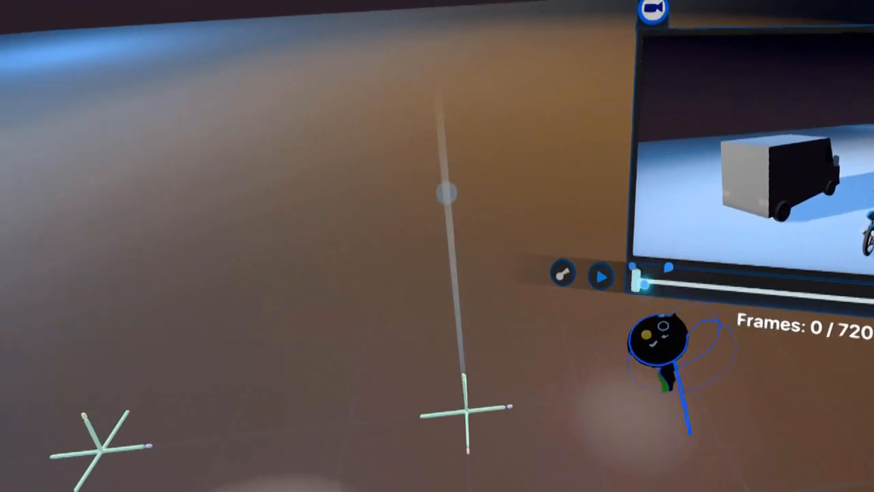
{"action": "left_click_drag", "start_coordinate": [638, 283], "coordinate": [768, 320]}
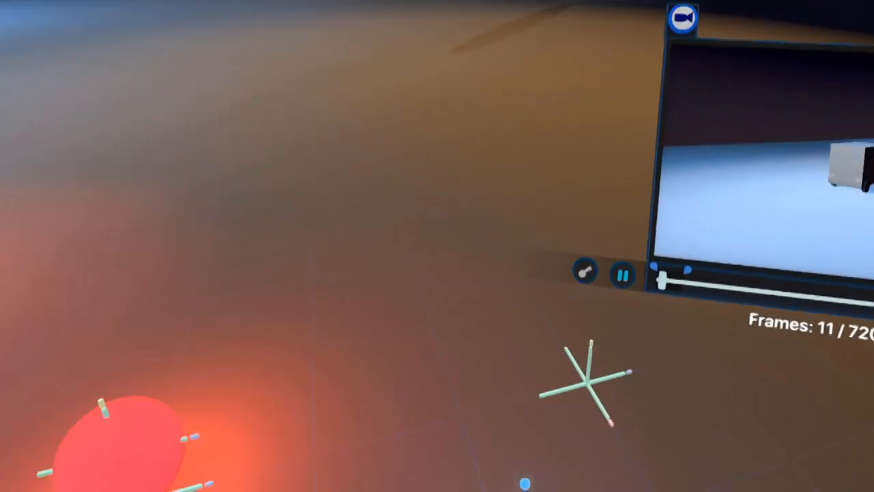
{"action": "left_click", "coordinate": [558, 293]}
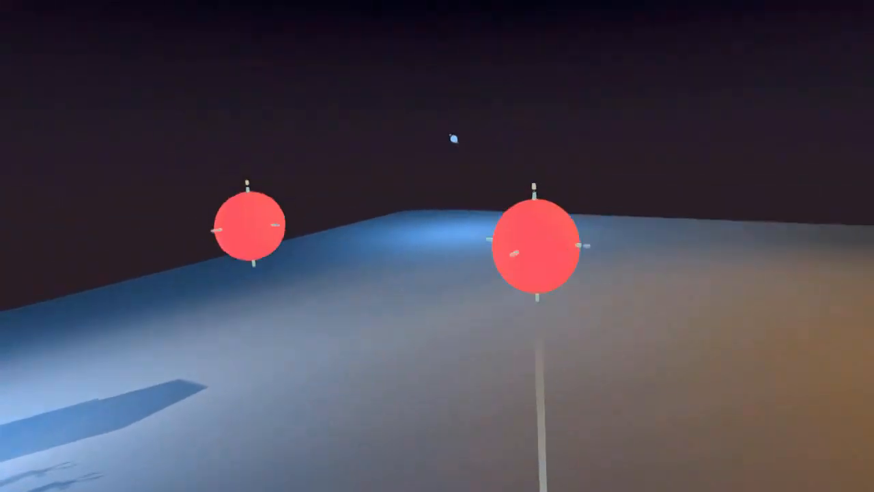
{"action": "left_click", "coordinate": [445, 93]}
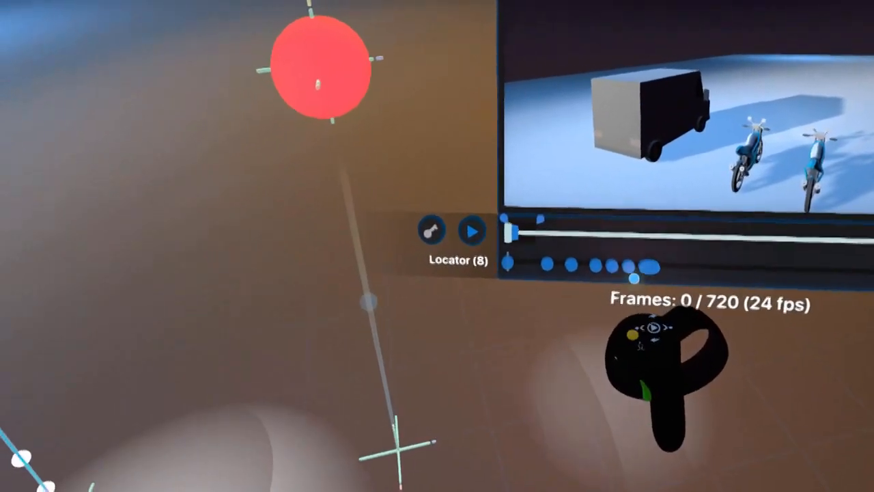
{"action": "left_click_drag", "start_coordinate": [538, 265], "coordinate": [648, 238]}
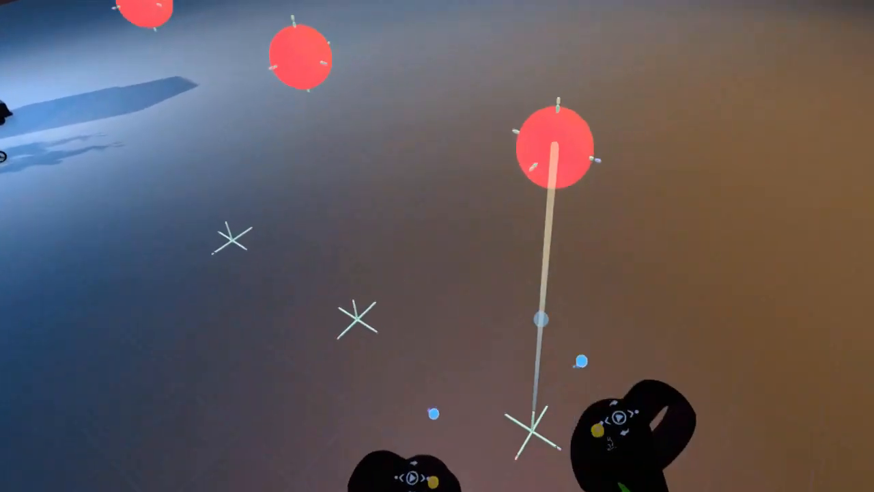
Keyframe the unanimated ball dropping from the air to its ground locator and bouncing back up
{"action": "left_click", "coordinate": [532, 194]}
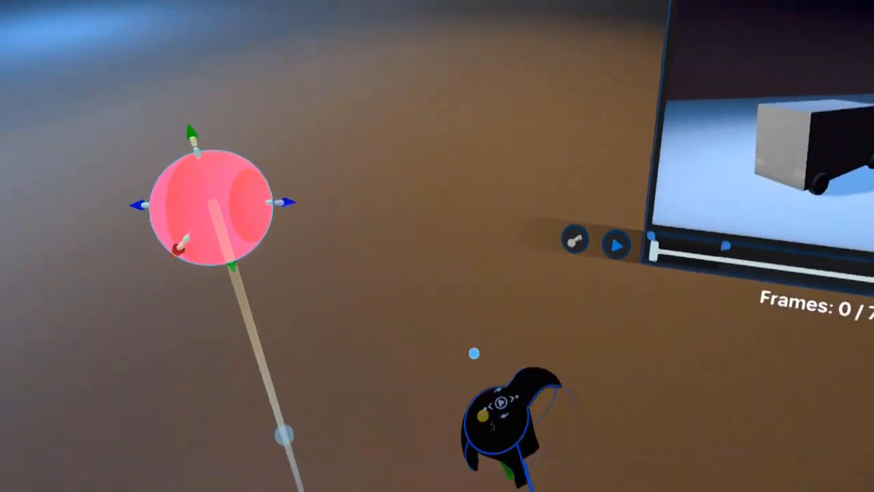
{"action": "left_click", "coordinate": [772, 278]}
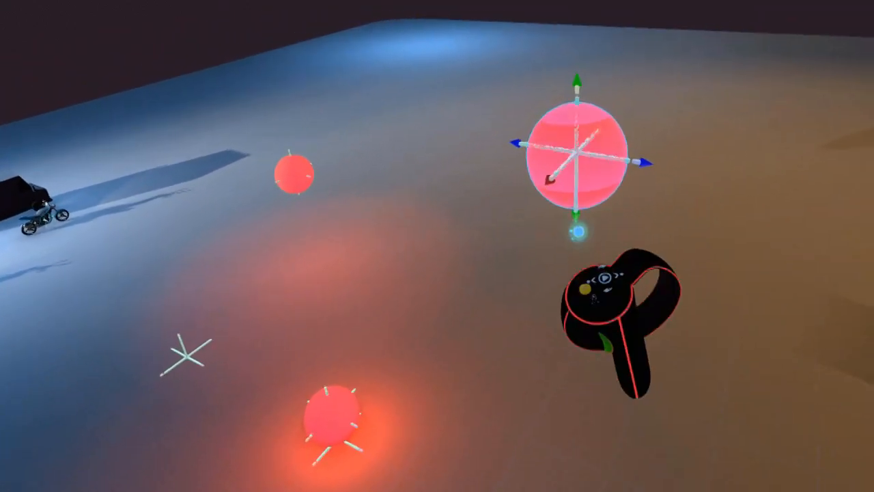
{"action": "left_click_drag", "start_coordinate": [577, 231], "coordinate": [558, 379]}
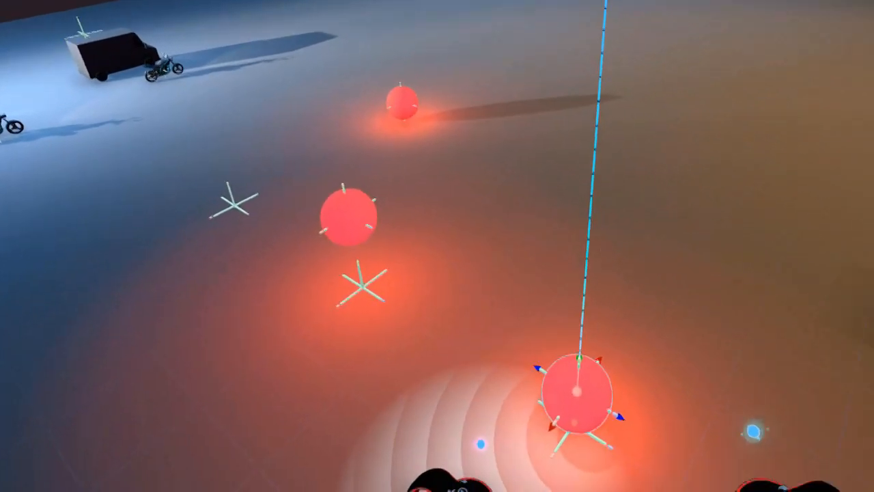
{"action": "left_click_drag", "start_coordinate": [557, 393], "coordinate": [620, 327]}
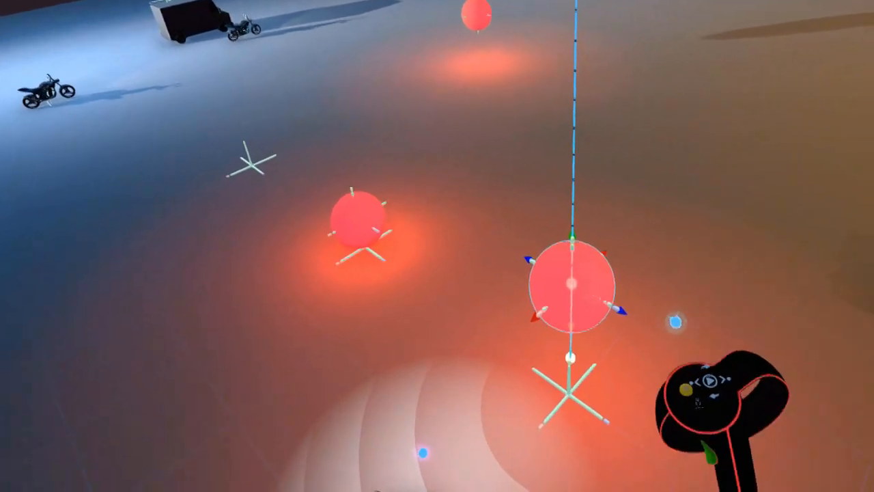
{"action": "left_click_drag", "start_coordinate": [613, 298], "coordinate": [609, 297]}
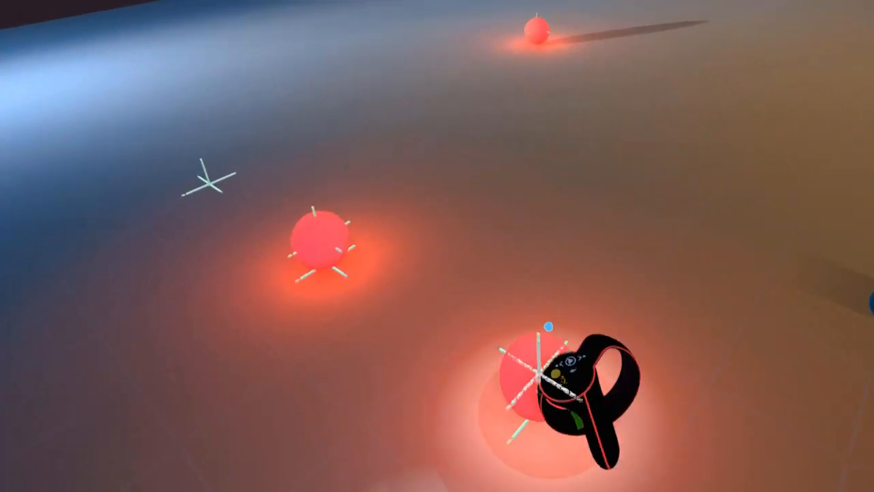
Adjust the timing of the ball's bounce keyframes on the Locator (33) track and play back the bounce
{"action": "left_click", "coordinate": [512, 333]}
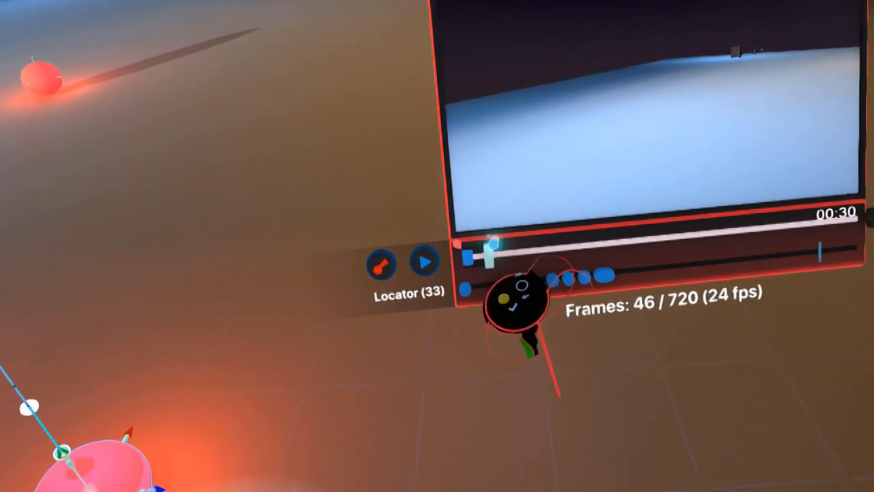
{"action": "left_click_drag", "start_coordinate": [488, 264], "coordinate": [456, 274]}
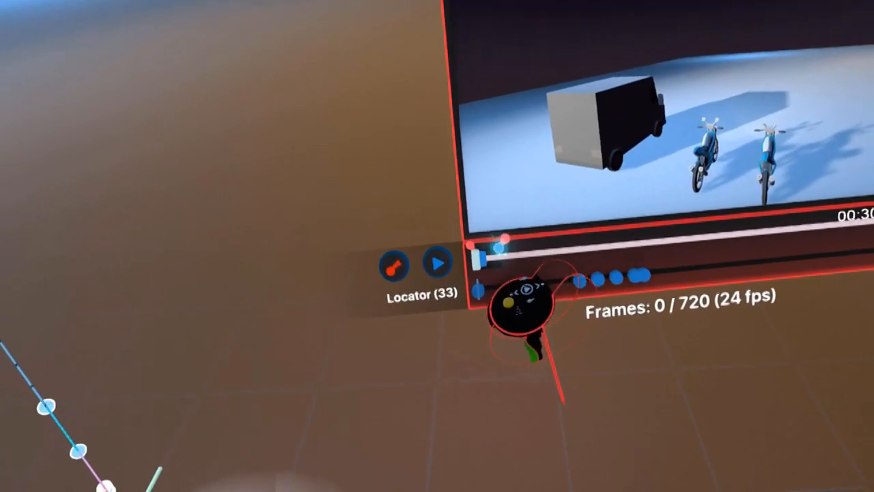
{"action": "left_click_drag", "start_coordinate": [606, 258], "coordinate": [544, 278]}
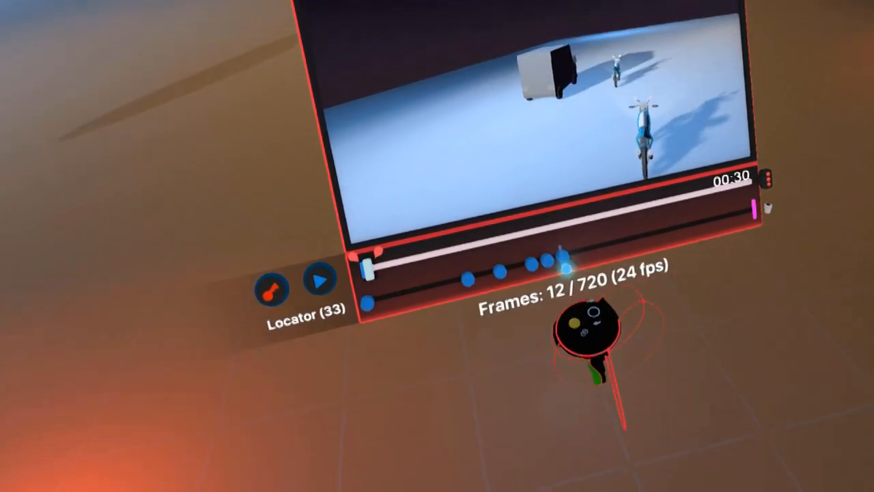
{"action": "left_click_drag", "start_coordinate": [566, 267], "coordinate": [580, 264]}
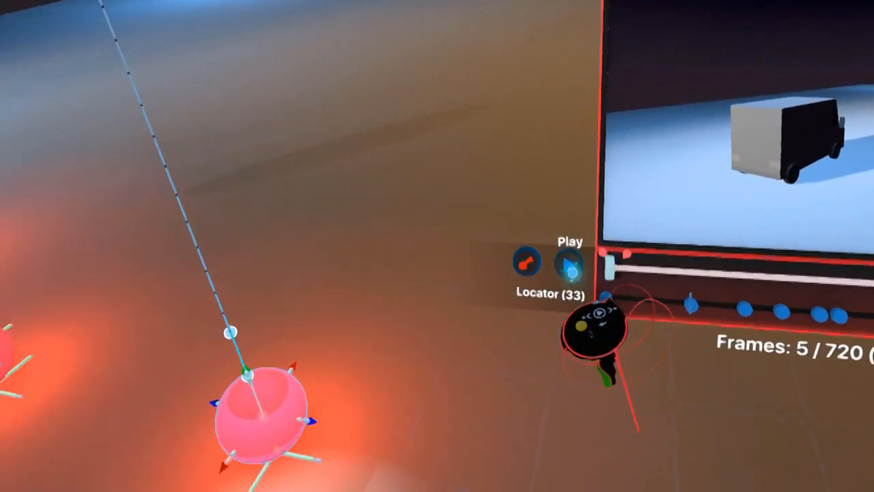
{"action": "left_click", "coordinate": [369, 268]}
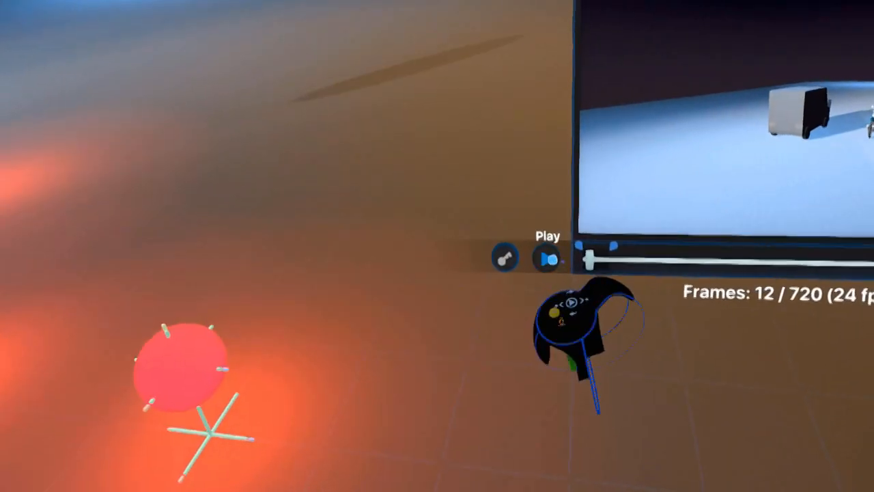
{"action": "left_click", "coordinate": [553, 256]}
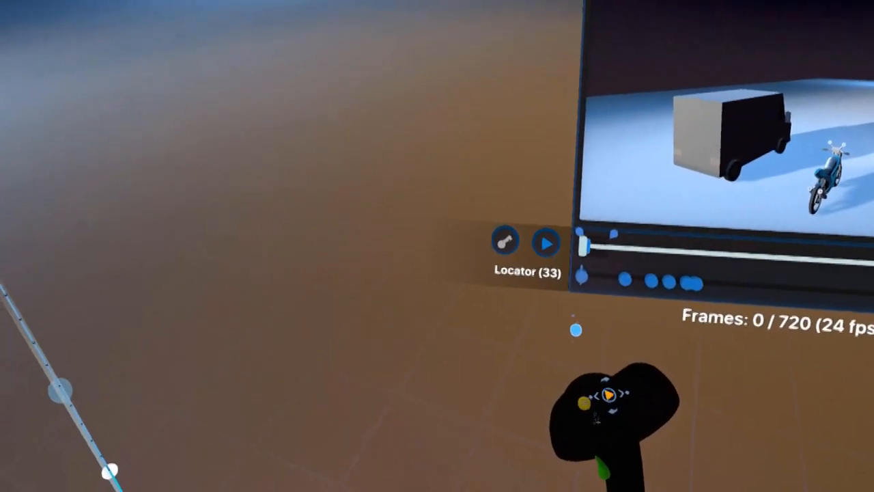
Step through the Locator (33) keyframes to the ball's ground contact near the end of the bounce
{"action": "key", "text": "Left"}
{"action": "key", "text": "Right"}
{"action": "key", "text": "Right"}
{"action": "key", "text": "Right"}
{"action": "key", "text": "Right"}
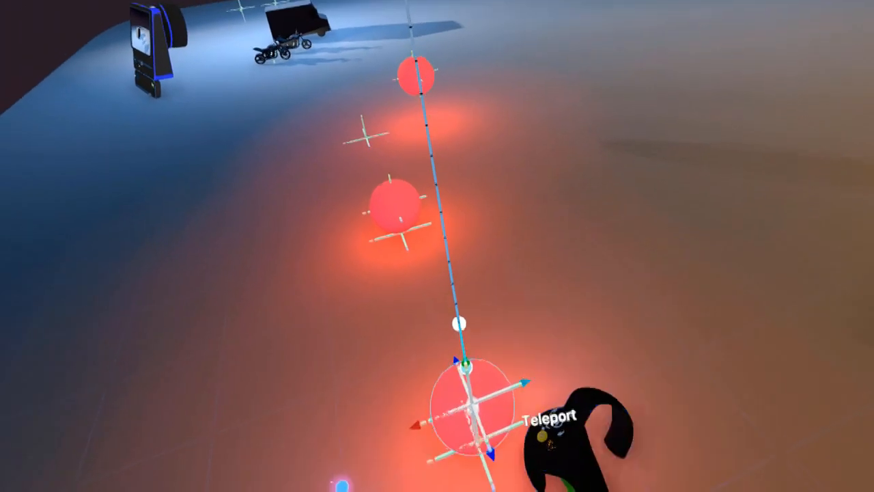
Undo the ball's unrecorded sideways move, enable keyframe recording and move the ball sideways at the current keyframe
{"action": "left_click_drag", "start_coordinate": [529, 384], "coordinate": [680, 328]}
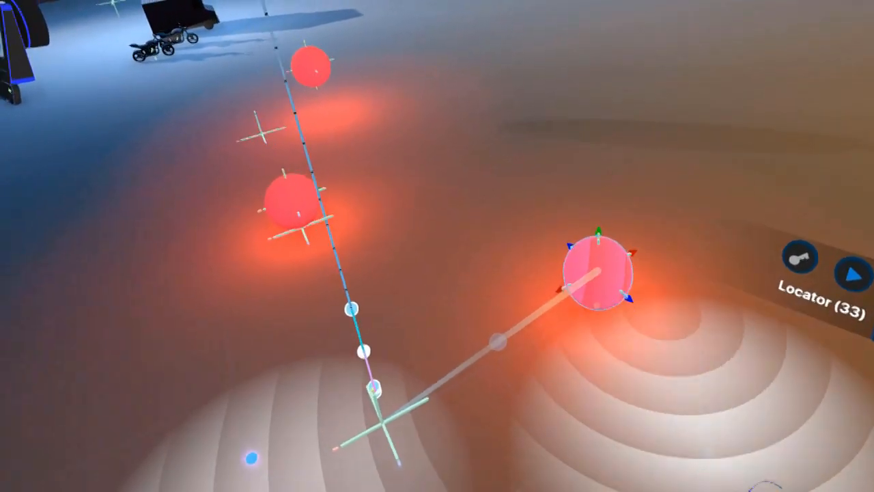
{"action": "key", "text": "ctrl+z"}
{"action": "left_click", "coordinate": [653, 224]}
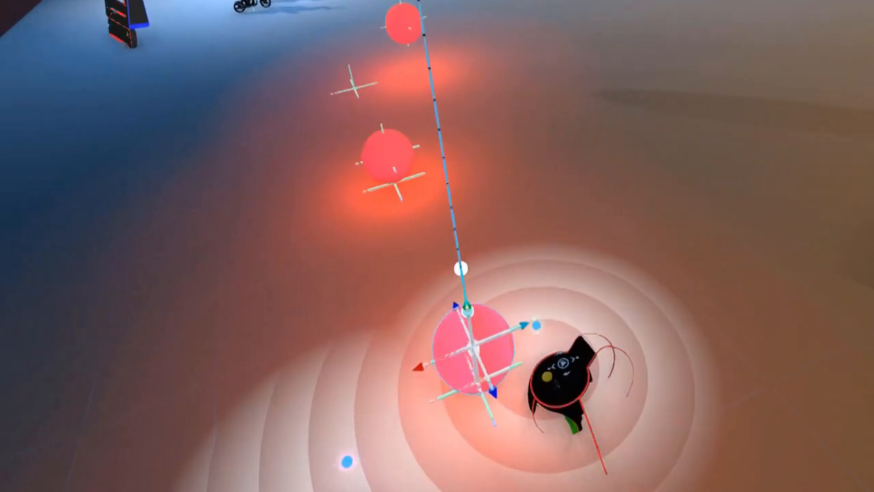
{"action": "left_click_drag", "start_coordinate": [535, 326], "coordinate": [650, 316]}
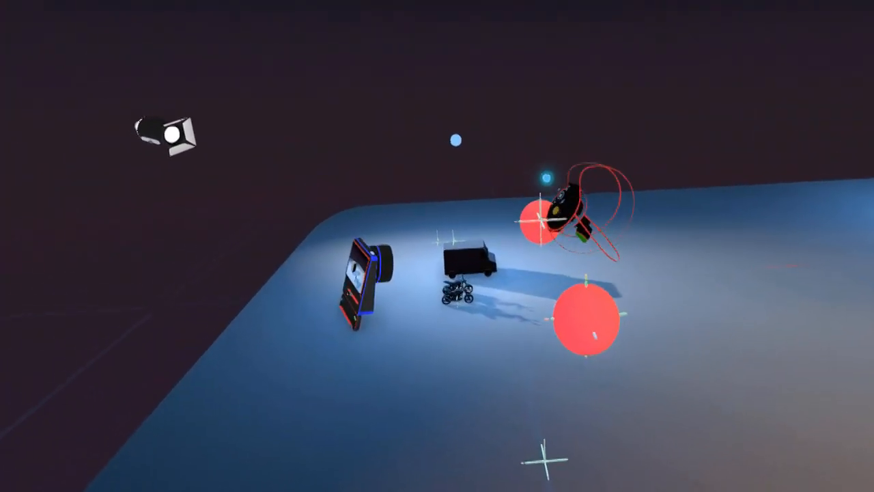
Reshape the remaining bounce into a sideways-travelling arc and adjust its keyframe timing on the Locator (33) track
{"action": "left_click", "coordinate": [532, 222]}
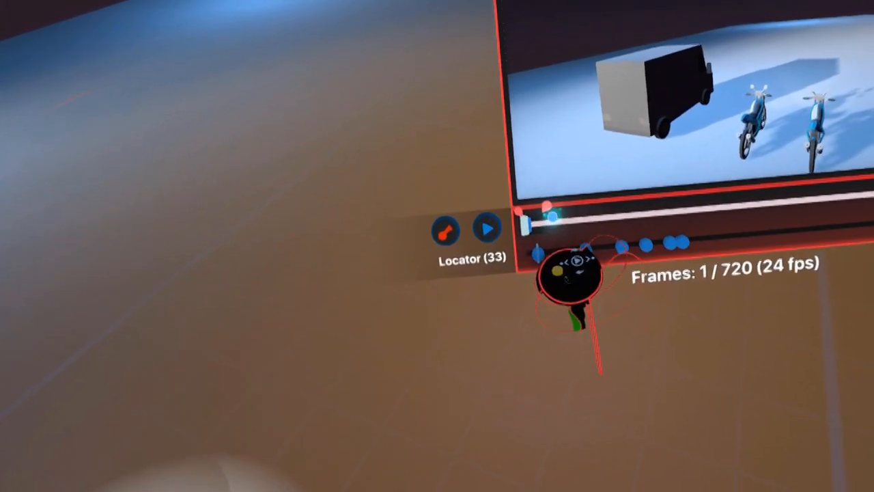
{"action": "left_click_drag", "start_coordinate": [538, 211], "coordinate": [531, 209]}
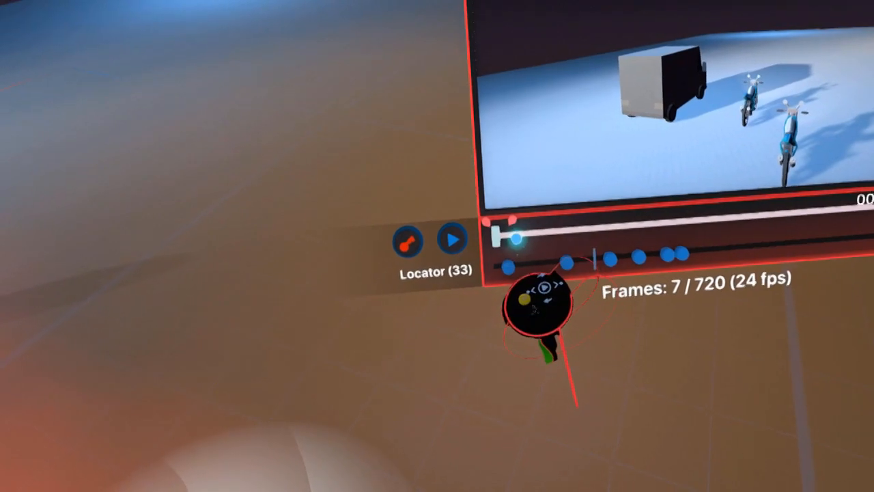
{"action": "left_click_drag", "start_coordinate": [594, 267], "coordinate": [666, 368]}
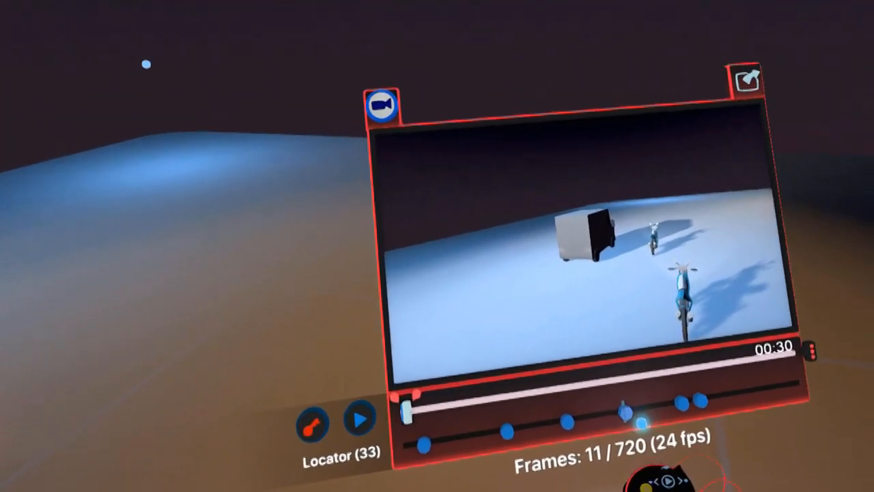
{"action": "left_click_drag", "start_coordinate": [548, 412], "coordinate": [540, 364]}
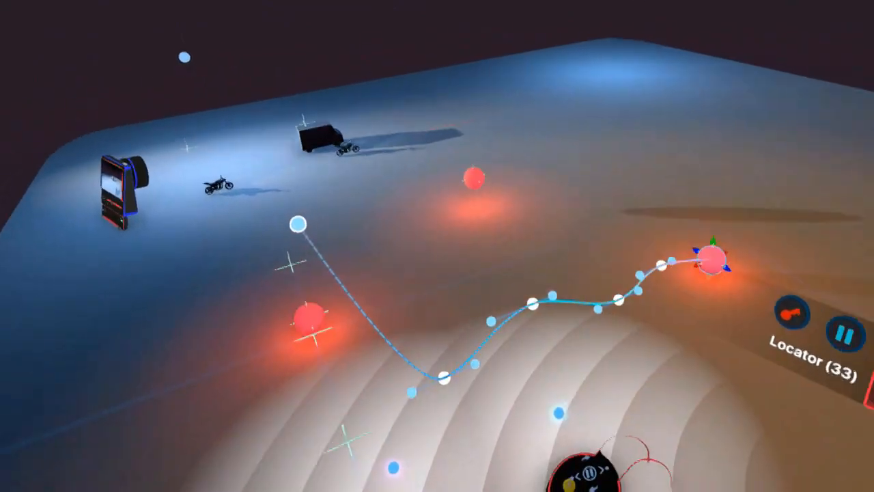
Reshape the curve handles at the ball's bounce-peak keyframes and retime a late keyframe on the Locator (33) track
{"action": "key", "text": "space"}
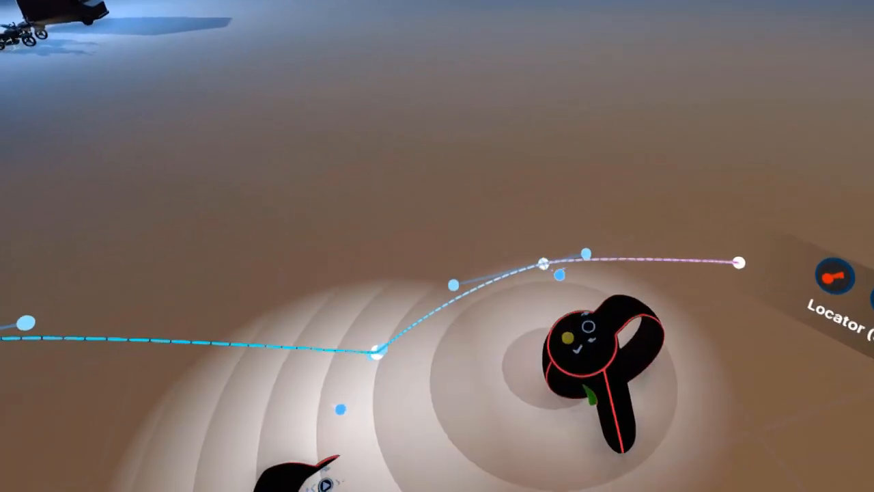
{"action": "left_click", "coordinate": [543, 263]}
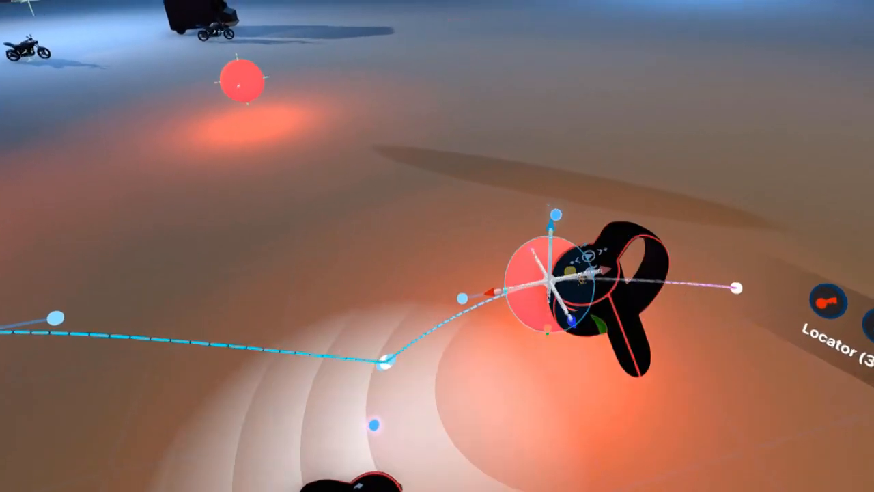
{"action": "left_click_drag", "start_coordinate": [550, 240], "coordinate": [572, 248]}
{"action": "left_click", "coordinate": [711, 334]}
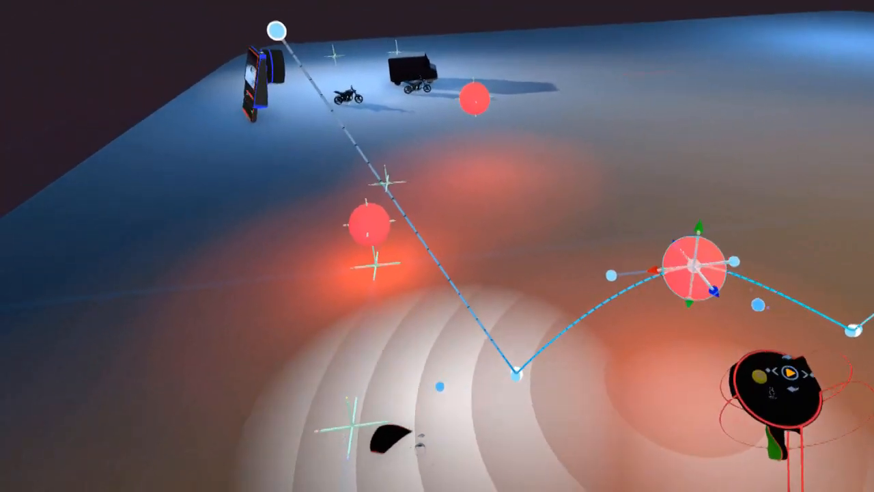
{"action": "left_click", "coordinate": [778, 372]}
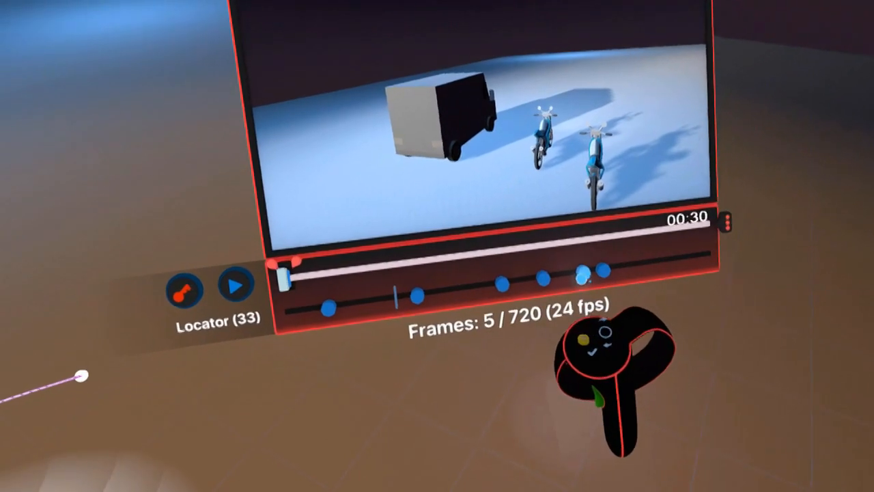
{"action": "mouse_move", "coordinate": [582, 275]}
{"action": "left_mouse_down"}
{"action": "mouse_move", "coordinate": [573, 278]}
{"action": "mouse_move", "coordinate": [591, 267]}
{"action": "left_mouse_up"}
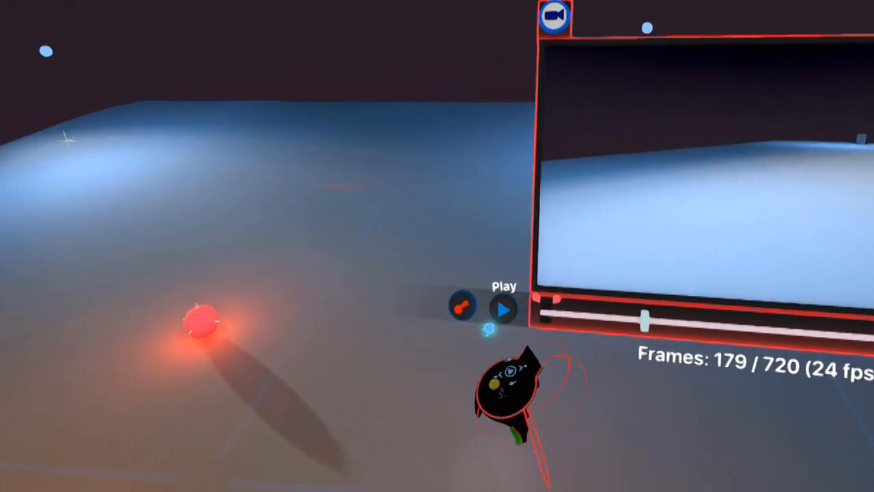
Stop keyframe recording and play back the ball's sideways bounce
{"action": "left_click", "coordinate": [462, 306]}
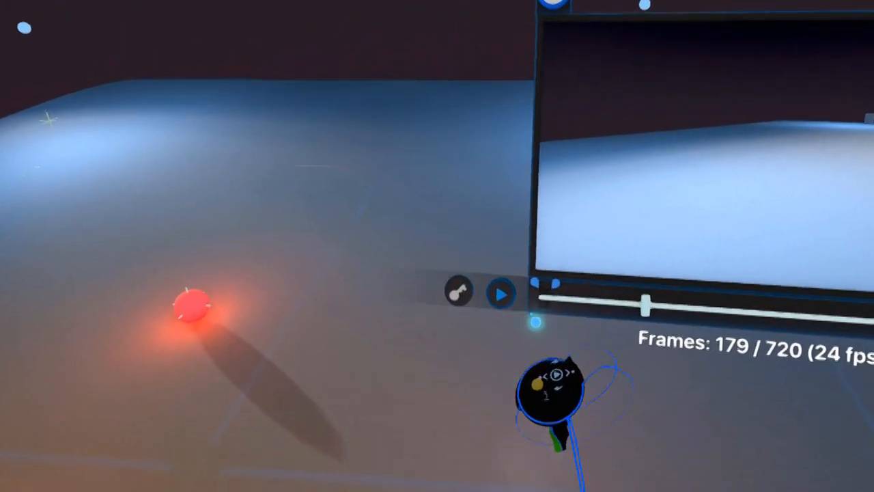
{"action": "left_click", "coordinate": [536, 319]}
{"action": "left_click", "coordinate": [607, 300]}
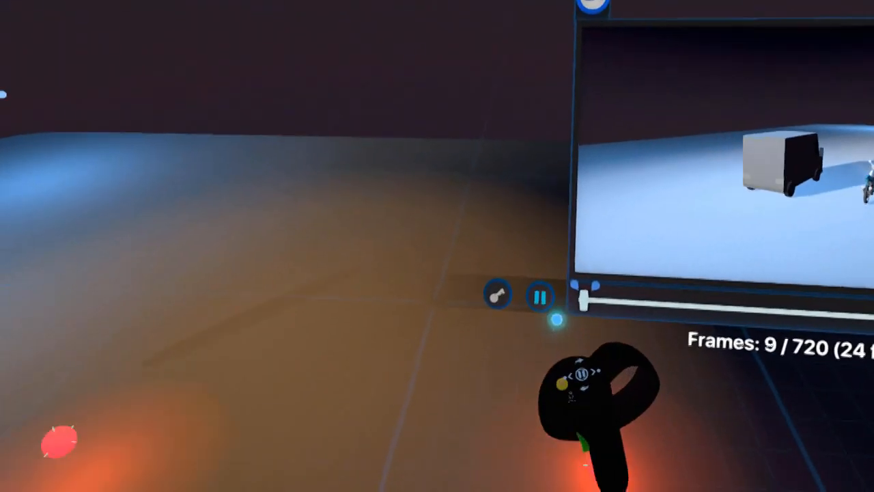
Return the animation to its start, duplicate the ball with its ground locator into a row, and play back the copies
{"action": "left_click", "coordinate": [533, 298]}
{"action": "left_click_drag", "start_coordinate": [579, 295], "coordinate": [593, 303]}
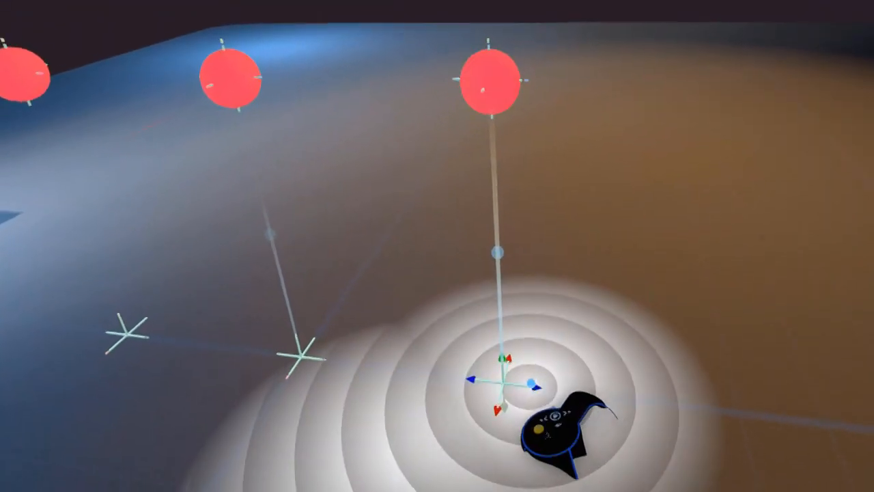
{"action": "left_click_drag", "start_coordinate": [531, 373], "coordinate": [610, 386]}
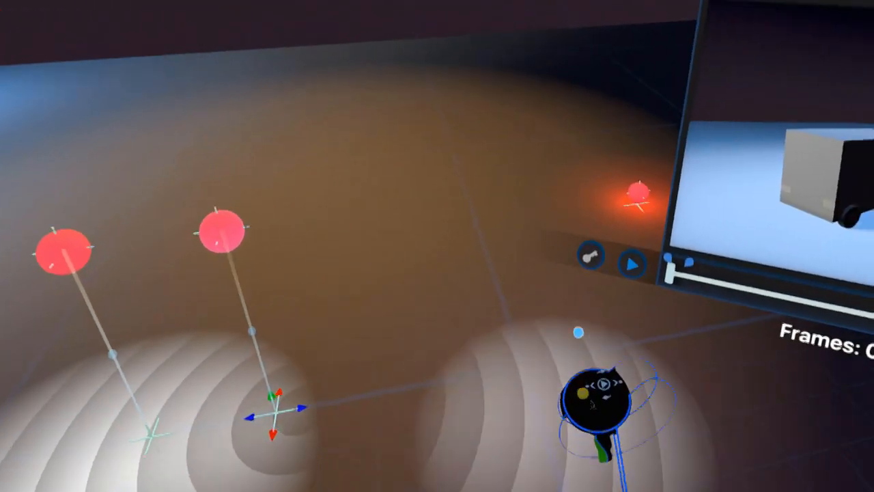
{"action": "left_click", "coordinate": [628, 277]}
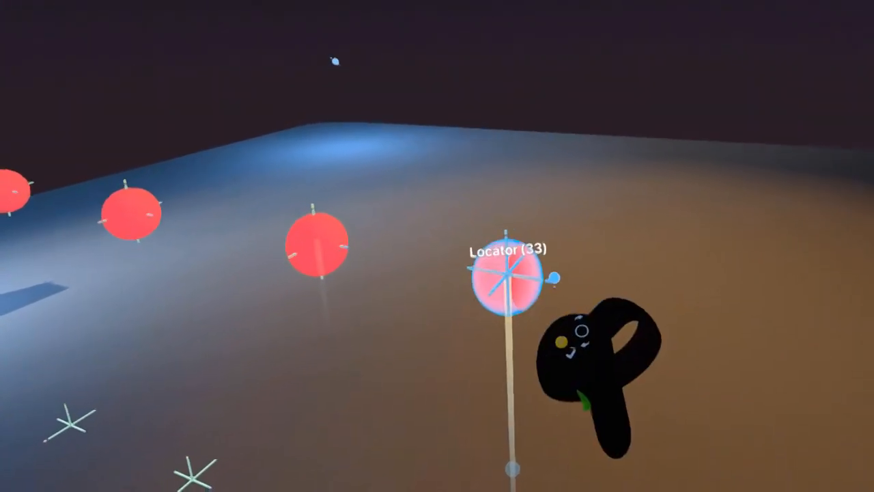
Select Locator (33), enable keyframe recording and work through the bounce-peak keyframes along its path
{"action": "left_click", "coordinate": [506, 273]}
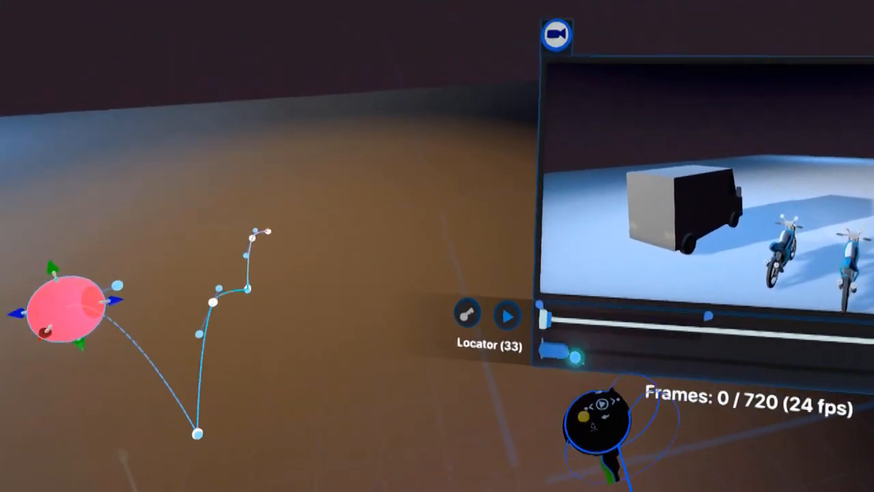
{"action": "left_click_drag", "start_coordinate": [575, 356], "coordinate": [593, 280]}
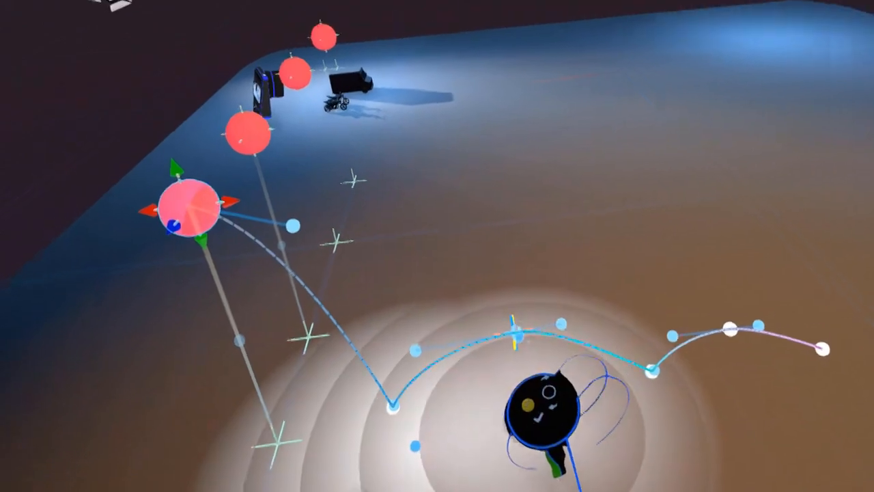
{"action": "left_click", "coordinate": [517, 335]}
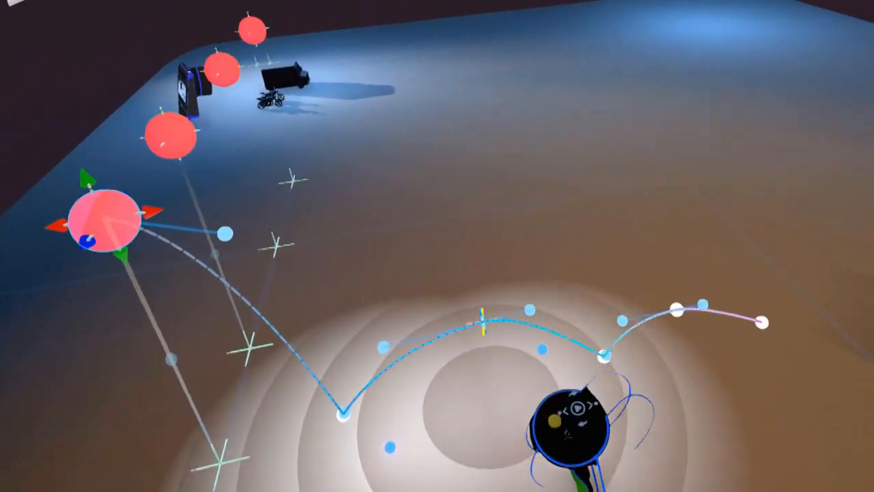
{"action": "left_click", "coordinate": [598, 248]}
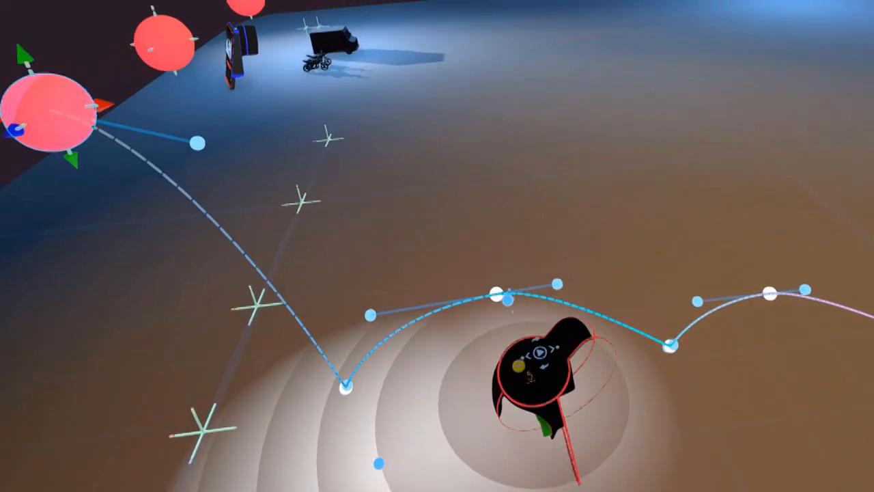
{"action": "left_click", "coordinate": [498, 295]}
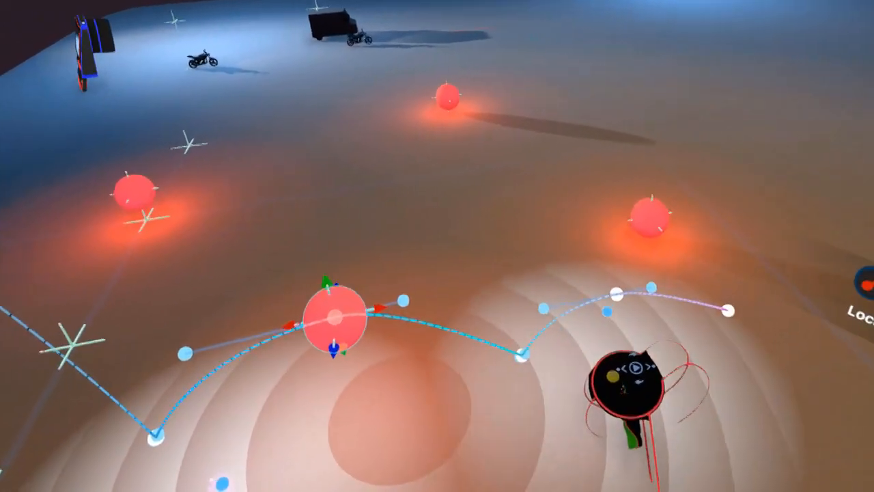
{"action": "left_click", "coordinate": [584, 295]}
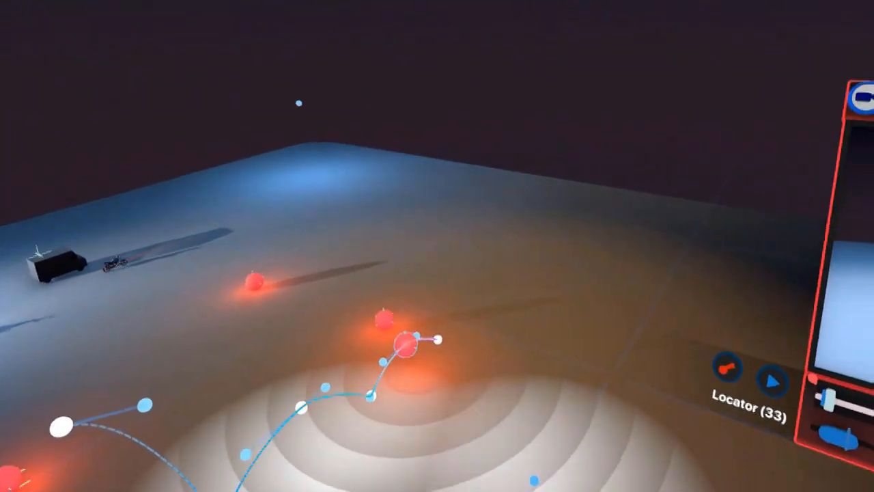
Stop keyframe recording, shorten the playback range and play back the bouncing balls
{"action": "left_click", "coordinate": [539, 349]}
{"action": "left_click_drag", "start_coordinate": [632, 304], "coordinate": [625, 304]}
{"action": "left_click", "coordinate": [546, 281]}
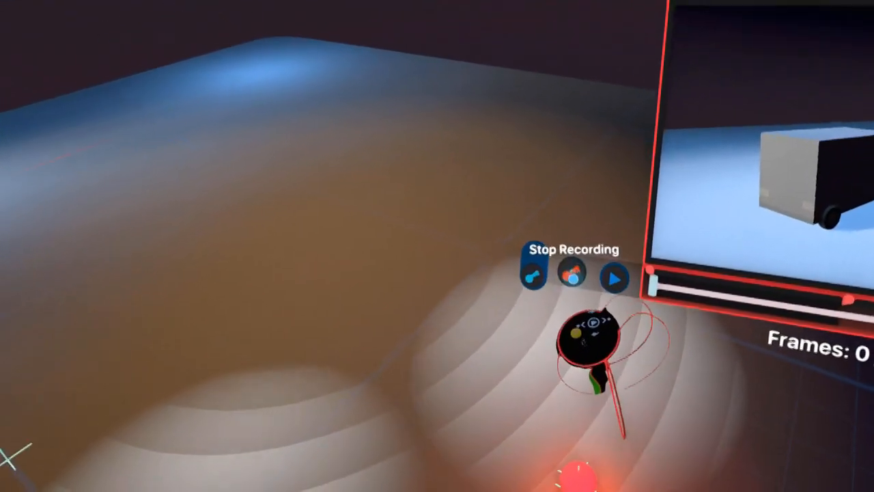
{"action": "left_click", "coordinate": [590, 271]}
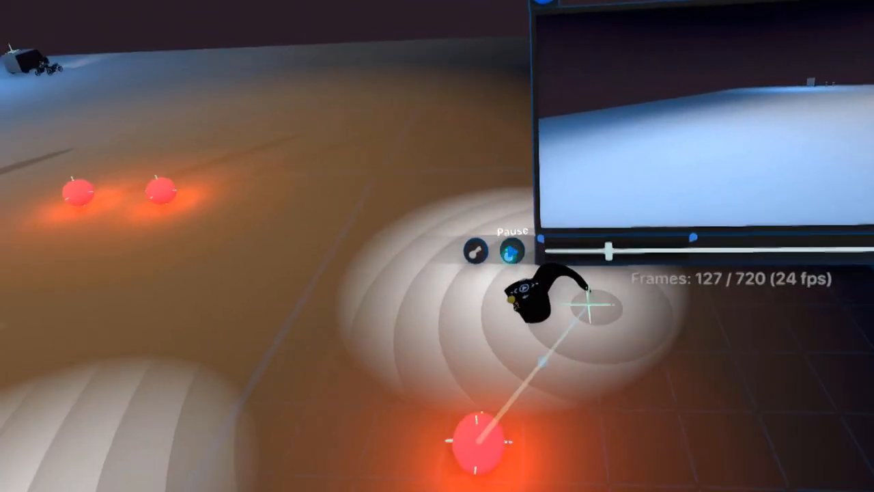
{"action": "left_click", "coordinate": [512, 252]}
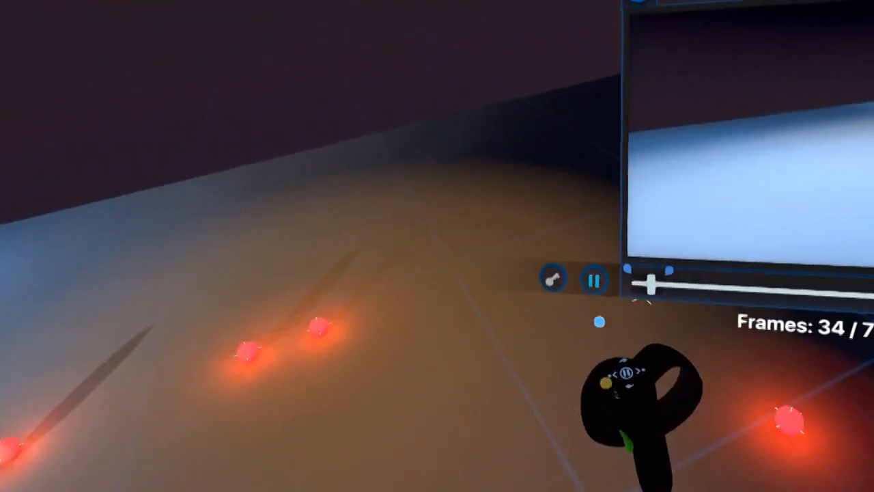
{"action": "left_click", "coordinate": [580, 271]}
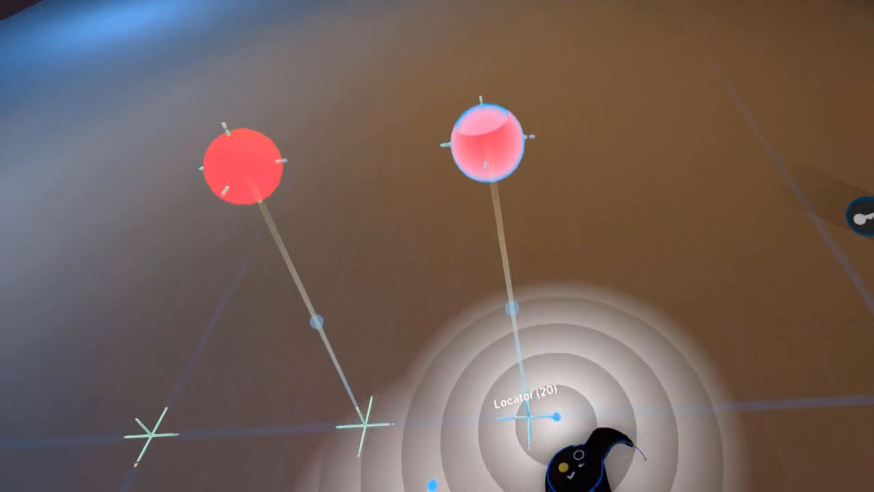
Duplicate Locator (20) with its ball into an evenly spaced row and play back the row of bouncing balls
{"action": "left_click", "coordinate": [557, 416]}
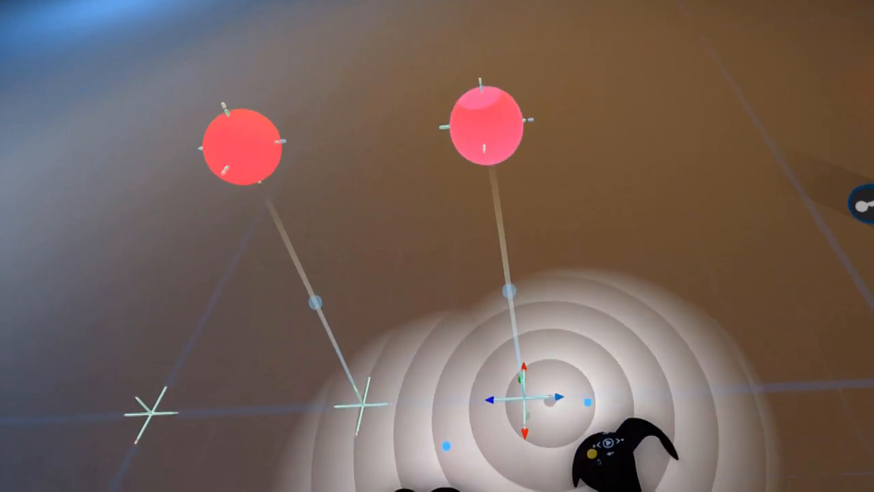
{"action": "left_click_drag", "start_coordinate": [628, 391], "coordinate": [720, 324]}
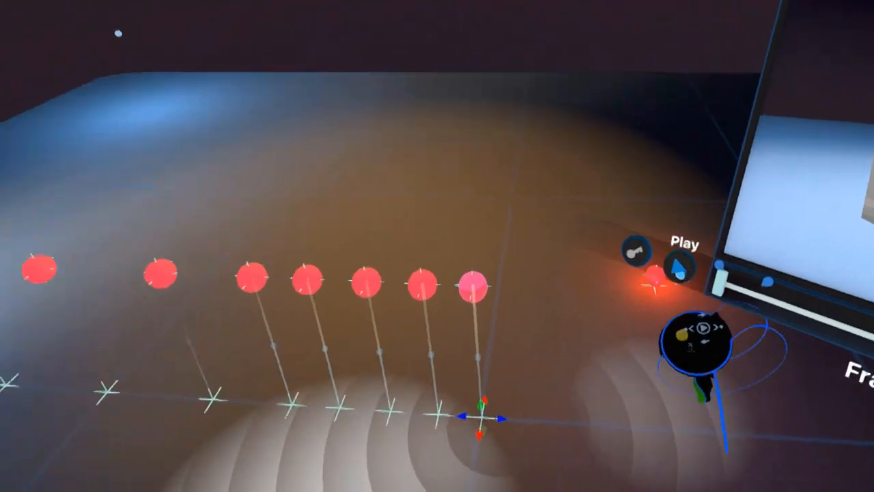
{"action": "left_click", "coordinate": [609, 193]}
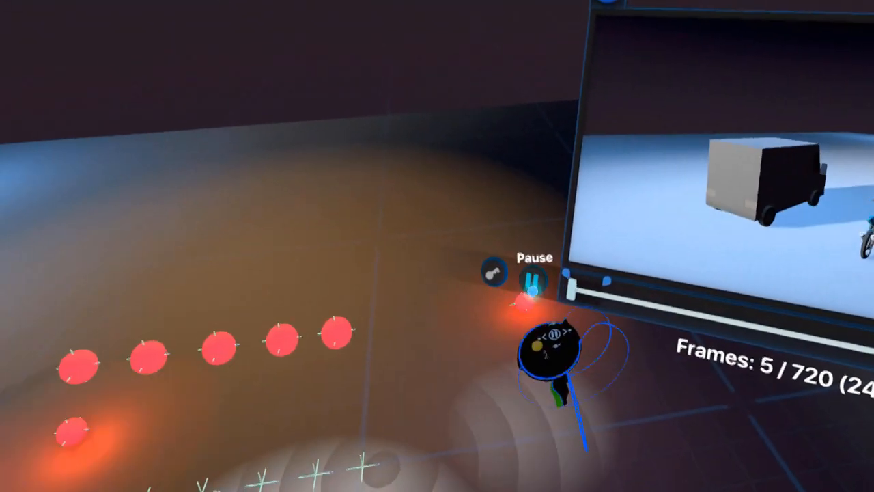
{"action": "left_click", "coordinate": [534, 281]}
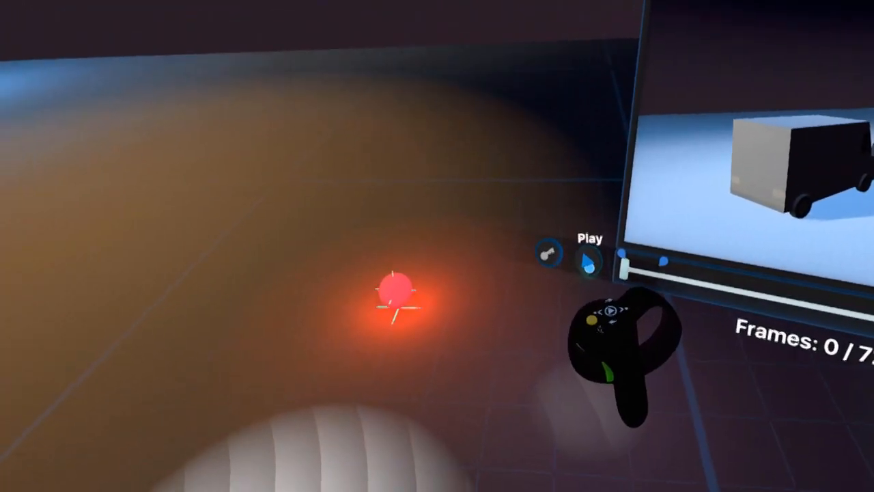
{"action": "left_click", "coordinate": [588, 261]}
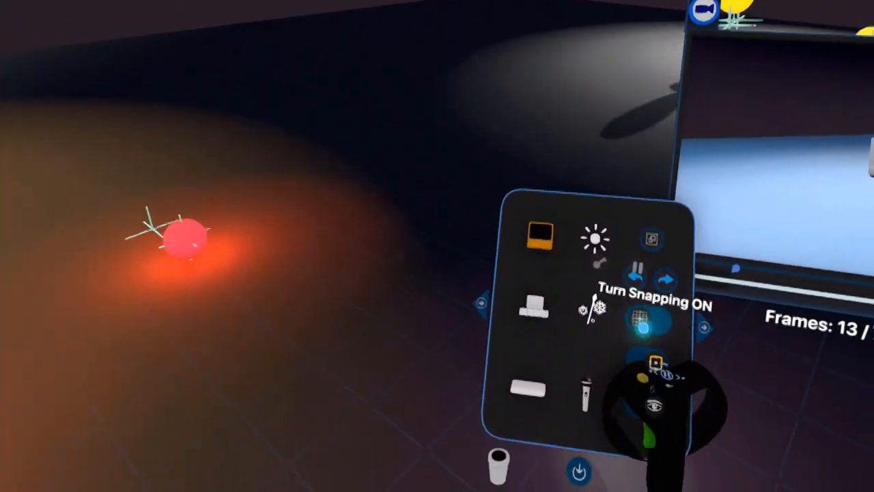
Turn snapping on, adjust the keyframes on the Locator (31) track and play back its motion
{"action": "left_click", "coordinate": [625, 327]}
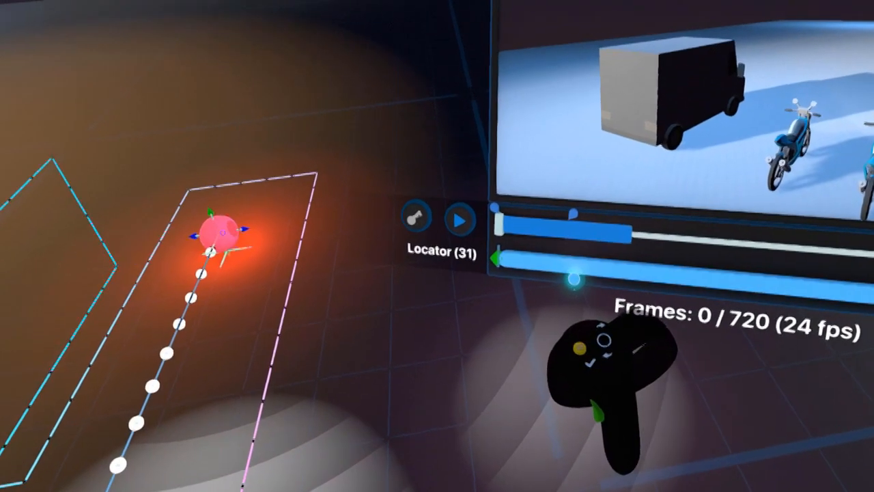
{"action": "left_click", "coordinate": [569, 267]}
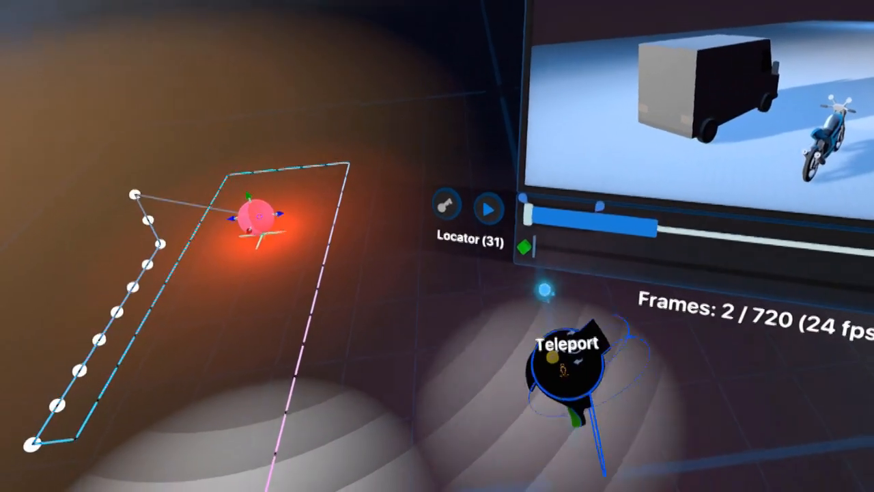
{"action": "left_click", "coordinate": [538, 248]}
{"action": "left_click", "coordinate": [547, 314]}
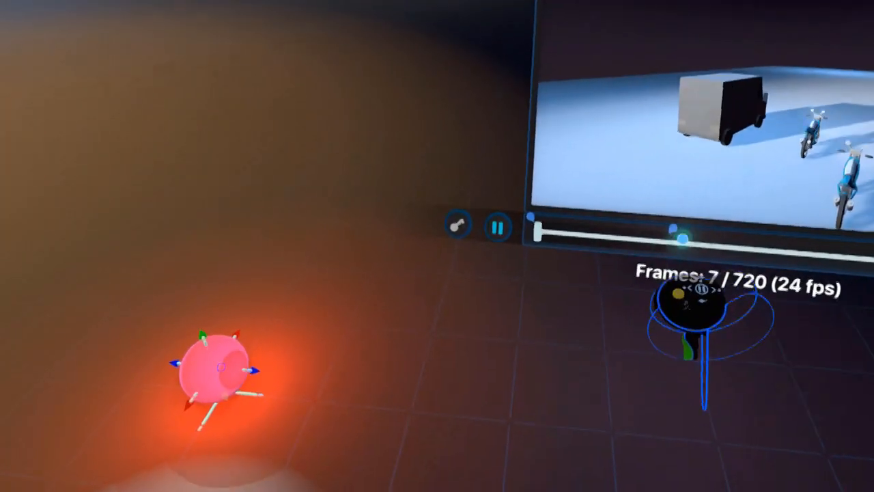
Shorten the playback range, enable recording and switch from key-frame animation to the timed recording mode
{"action": "left_click_drag", "start_coordinate": [682, 238], "coordinate": [635, 237]}
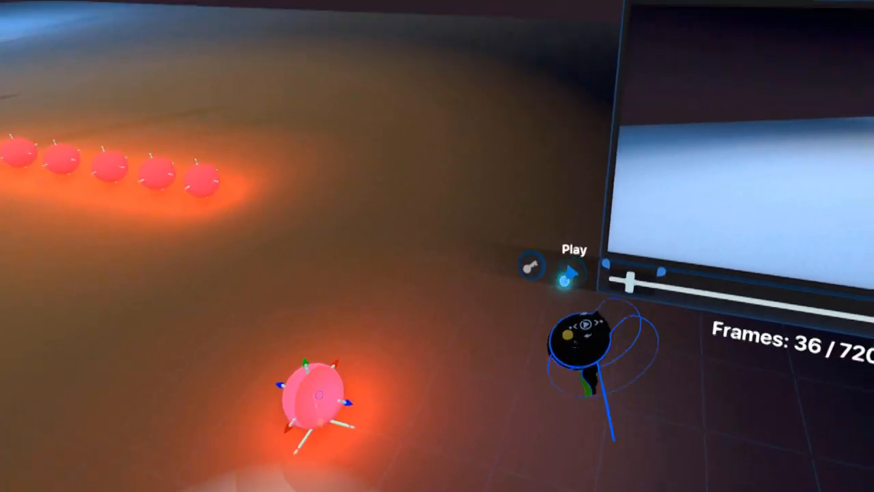
{"action": "left_click", "coordinate": [548, 241]}
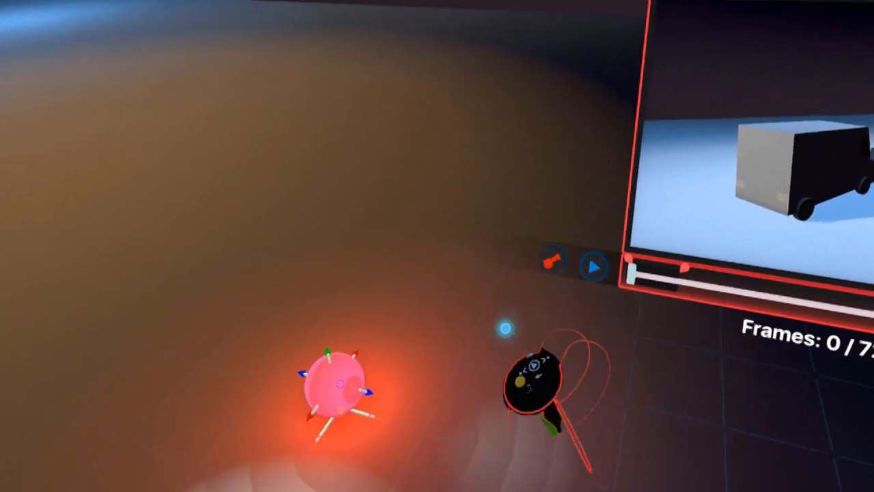
{"action": "left_click", "coordinate": [552, 268]}
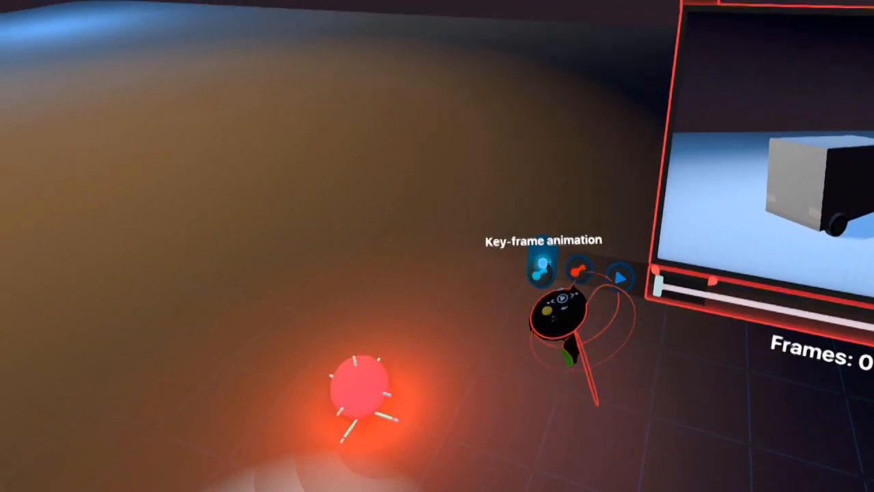
{"action": "left_click", "coordinate": [541, 266]}
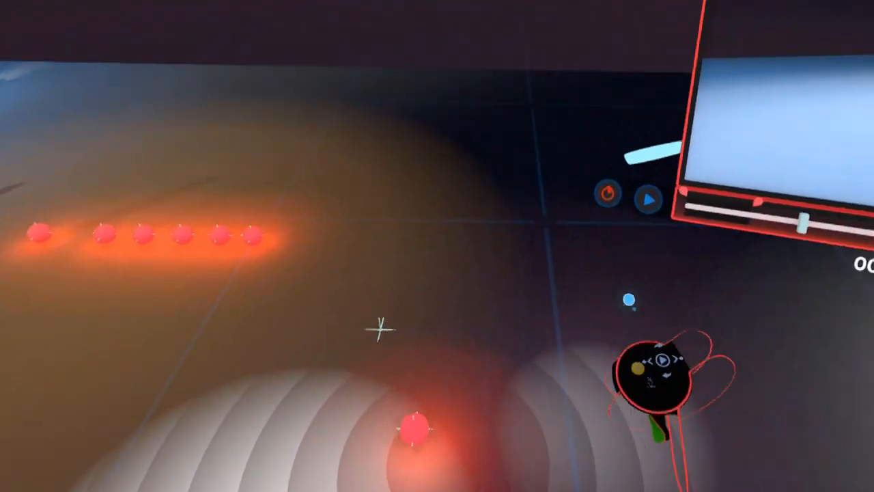
Stop the timed recording and play back the ball's recorded motion from the start
{"action": "left_click", "coordinate": [585, 218]}
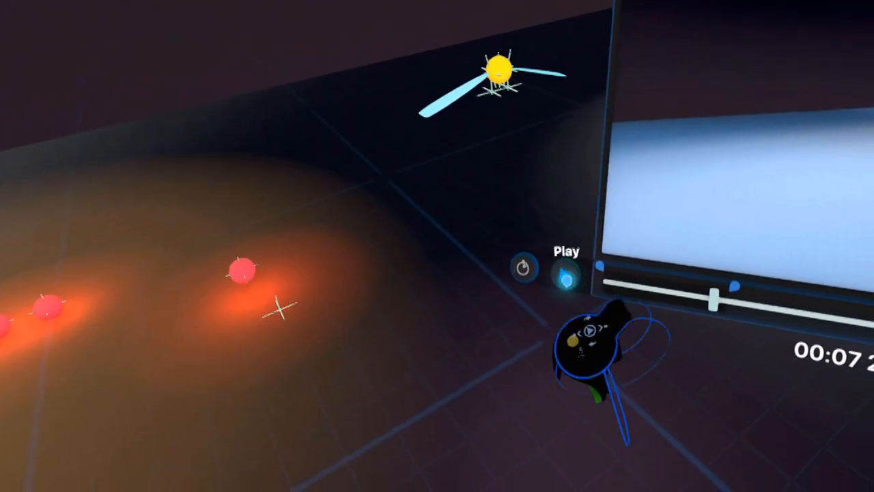
{"action": "left_click", "coordinate": [566, 278]}
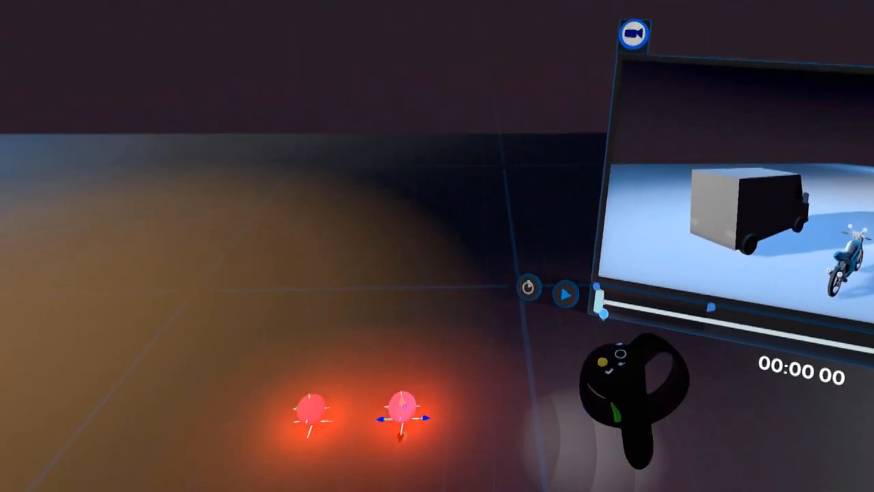
{"action": "left_click", "coordinate": [565, 294]}
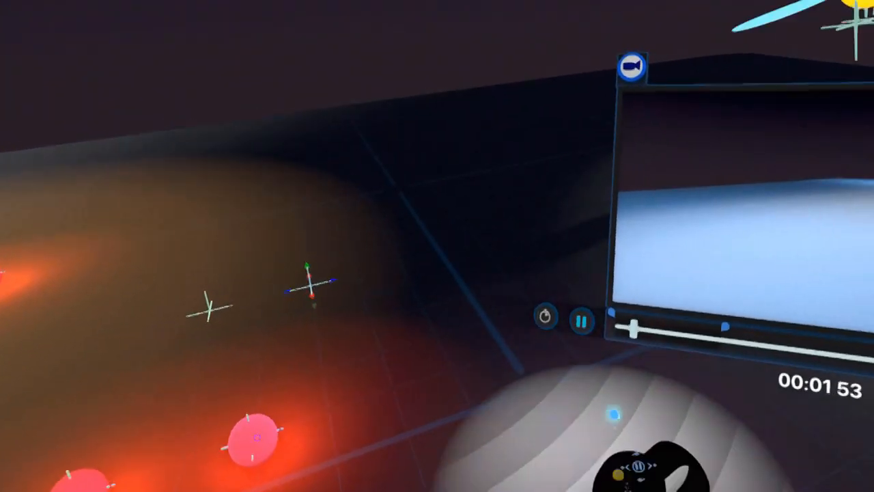
Stop the playback, select the ball on Locator (31), lengthen the playback range and play the scene again
{"action": "left_click", "coordinate": [581, 321]}
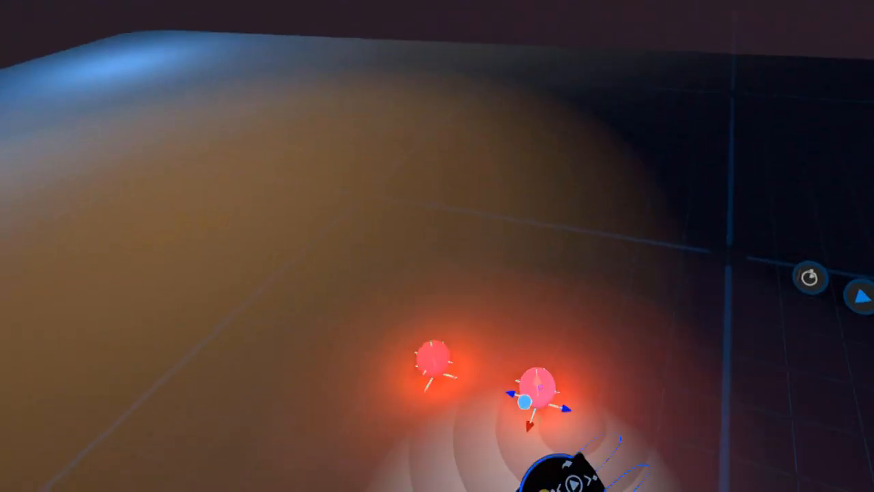
{"action": "left_click", "coordinate": [560, 341]}
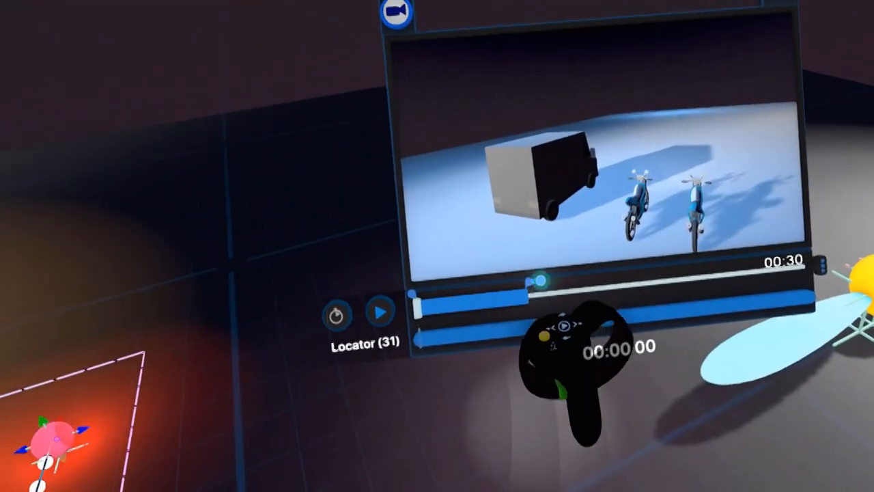
{"action": "left_click_drag", "start_coordinate": [556, 305], "coordinate": [580, 304]}
{"action": "left_click", "coordinate": [499, 260]}
{"action": "left_click", "coordinate": [567, 273]}
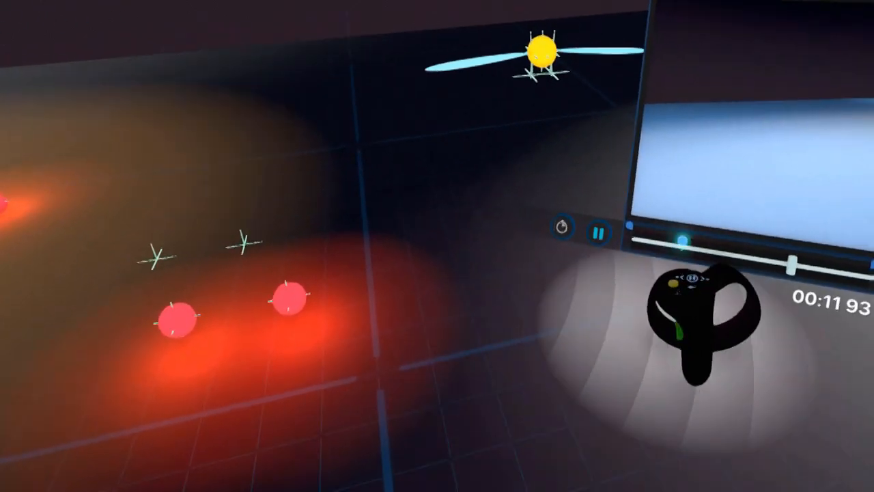
Review the animated scene, return playback to the start, replay it briefly and pause it
{"action": "left_click_drag", "start_coordinate": [682, 240], "coordinate": [565, 288]}
{"action": "left_click", "coordinate": [633, 242]}
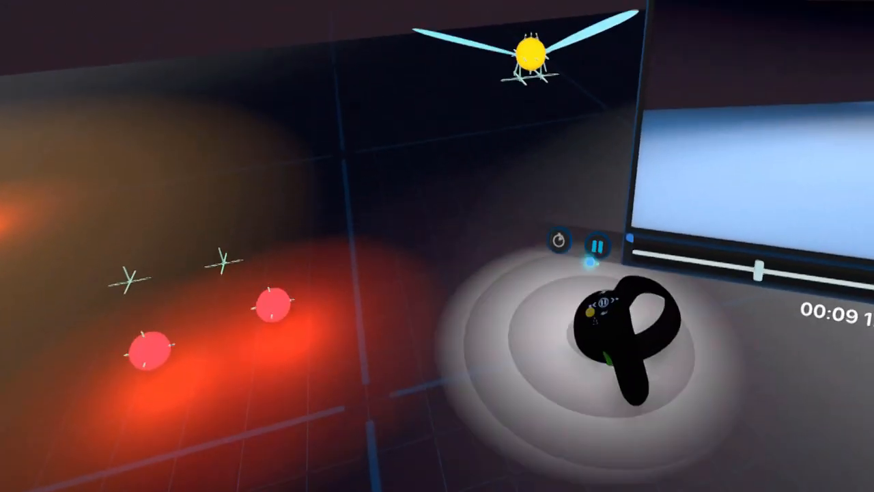
{"action": "left_click", "coordinate": [594, 251]}
{"action": "left_click_drag", "start_coordinate": [605, 261], "coordinate": [581, 251]}
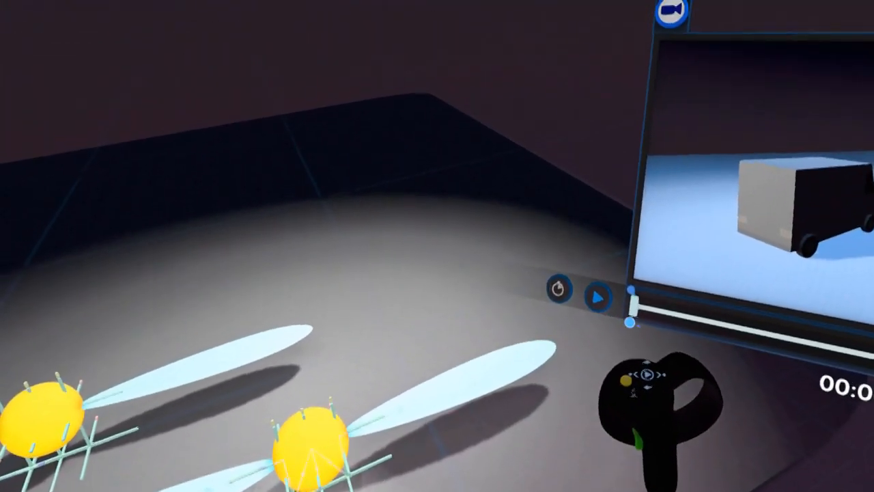
{"action": "left_click", "coordinate": [626, 292]}
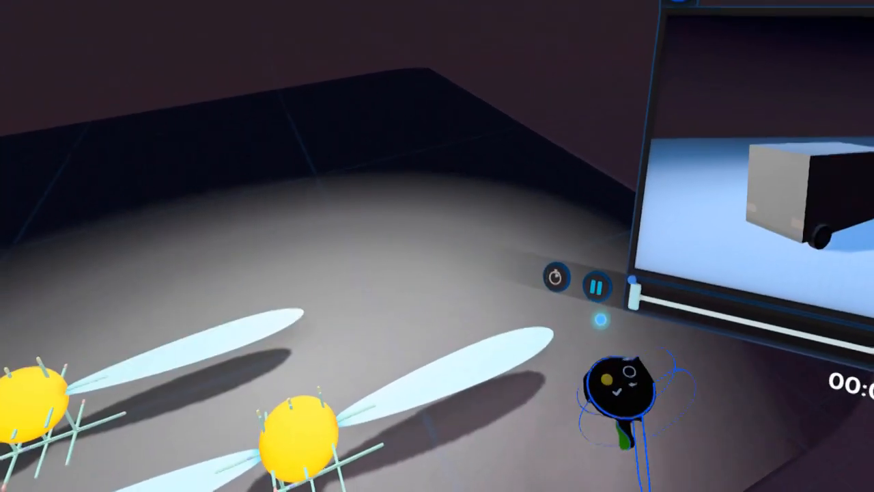
{"action": "left_click", "coordinate": [596, 287]}
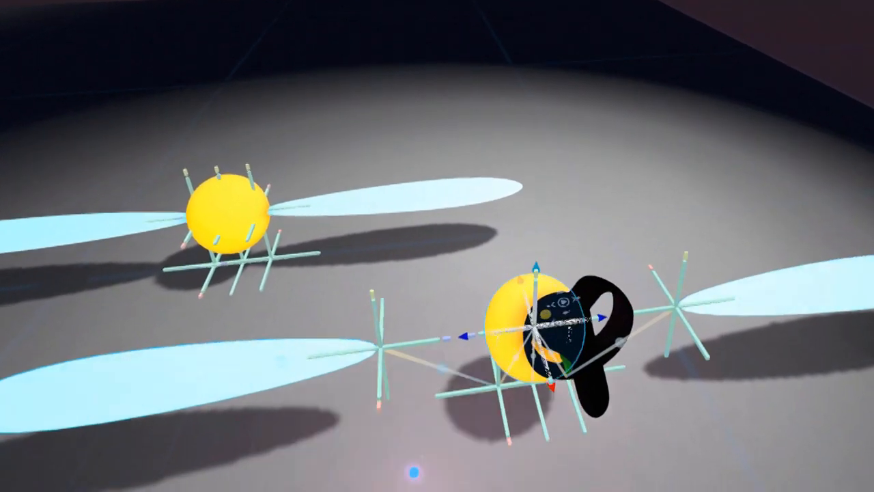
Lift the front winged figure's yellow body and move Locator (43) away from it to reveal the links between its parts
{"action": "left_click_drag", "start_coordinate": [536, 267], "coordinate": [550, 162]}
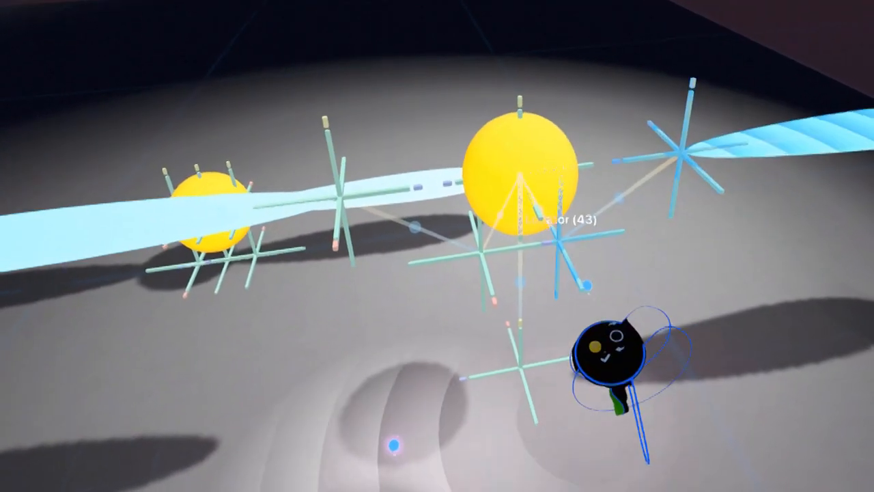
{"action": "left_click_drag", "start_coordinate": [587, 286], "coordinate": [629, 243]}
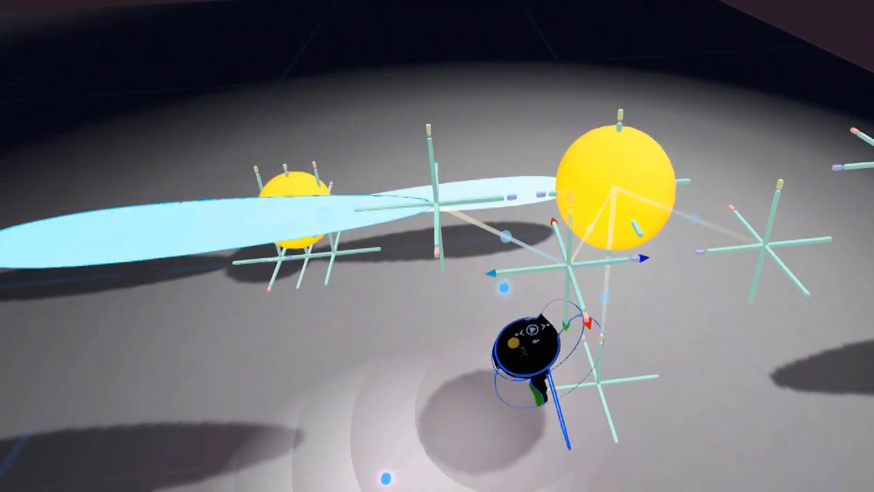
{"action": "left_click_drag", "start_coordinate": [586, 322], "coordinate": [449, 350]}
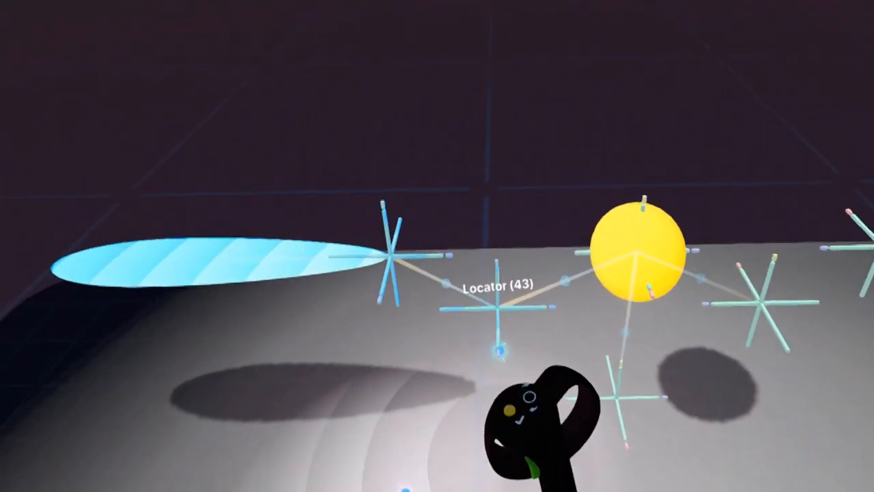
{"action": "right_click", "coordinate": [507, 349]}
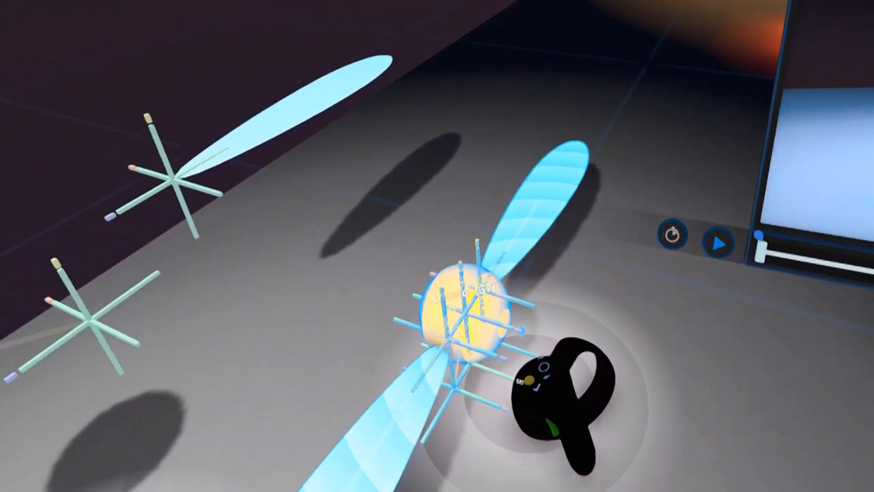
Select the assembled winged figure to examine its motion path, and clear the selection
{"action": "left_click", "coordinate": [505, 321]}
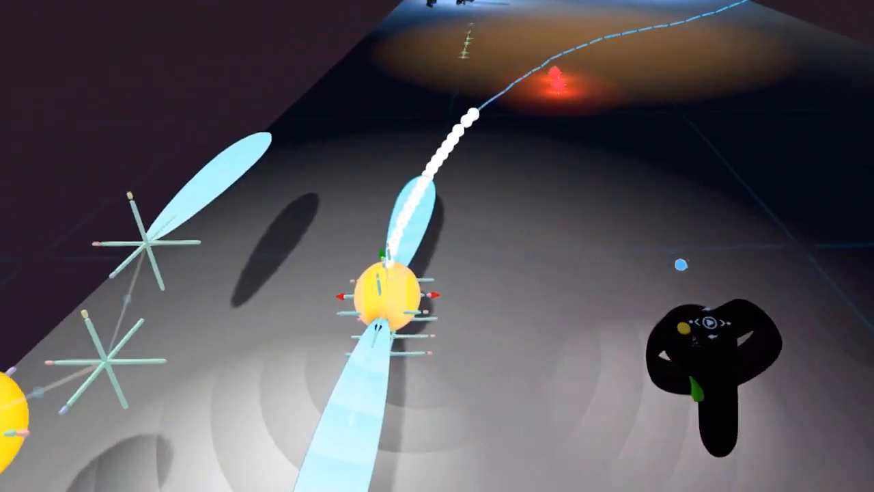
{"action": "left_click", "coordinate": [681, 265]}
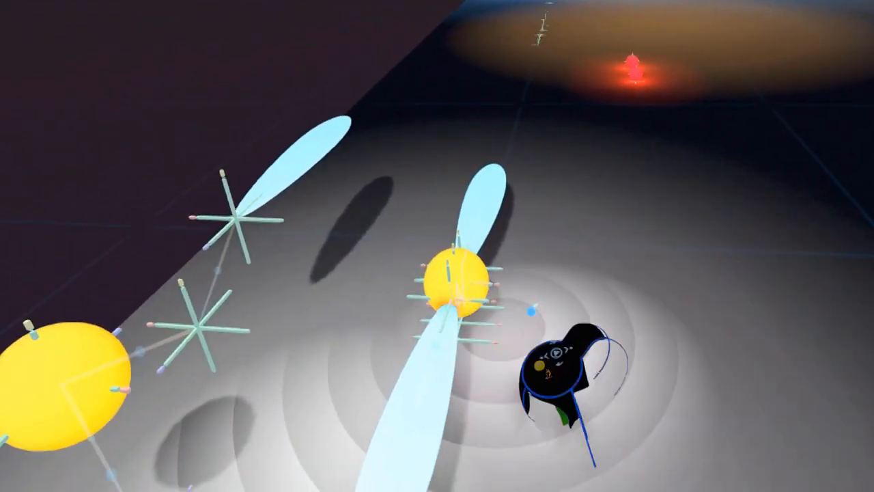
{"action": "left_click", "coordinate": [472, 293]}
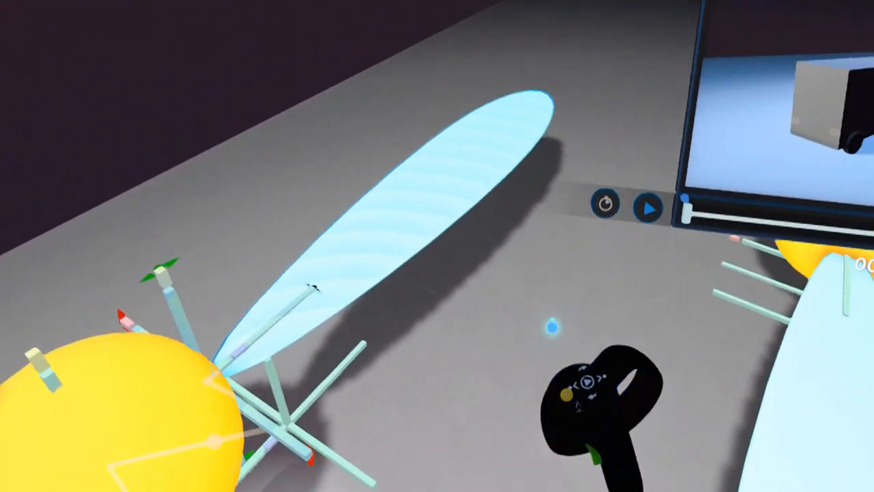
Record the wing's rotation in real time on Locator (41), play back the flapping motion and pause it
{"action": "left_click", "coordinate": [569, 277]}
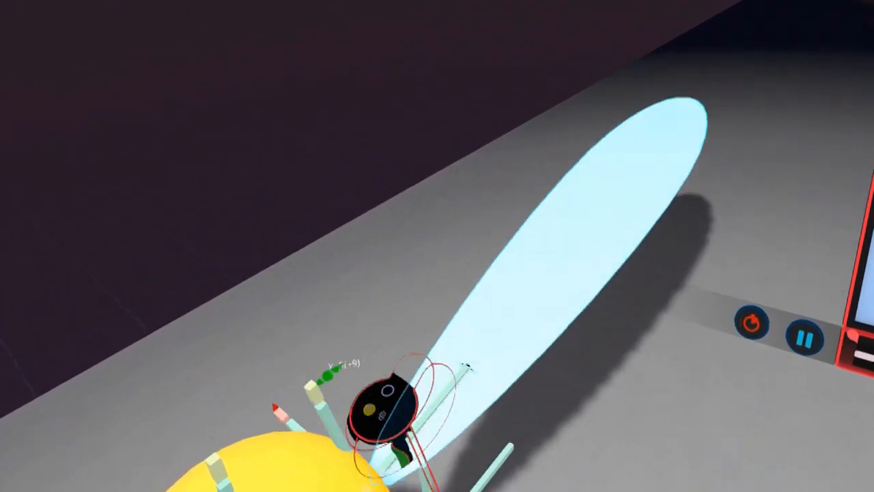
{"action": "left_click_drag", "start_coordinate": [382, 410], "coordinate": [331, 382]}
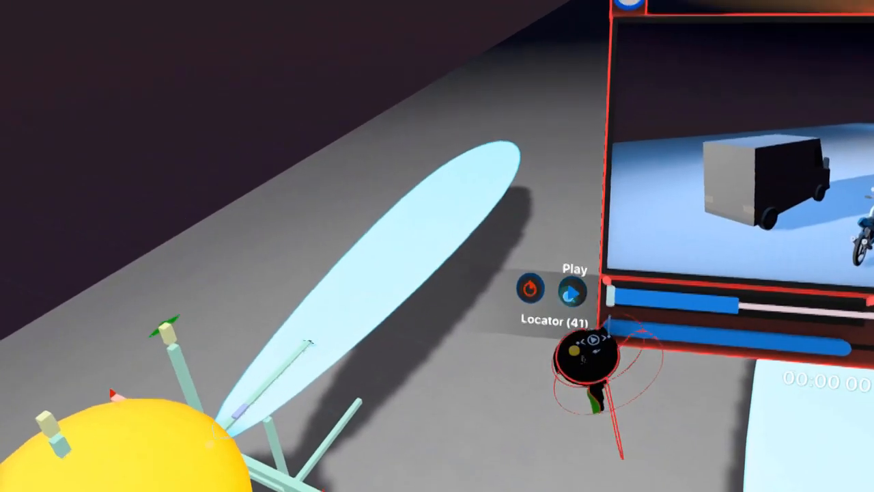
{"action": "left_click", "coordinate": [600, 292]}
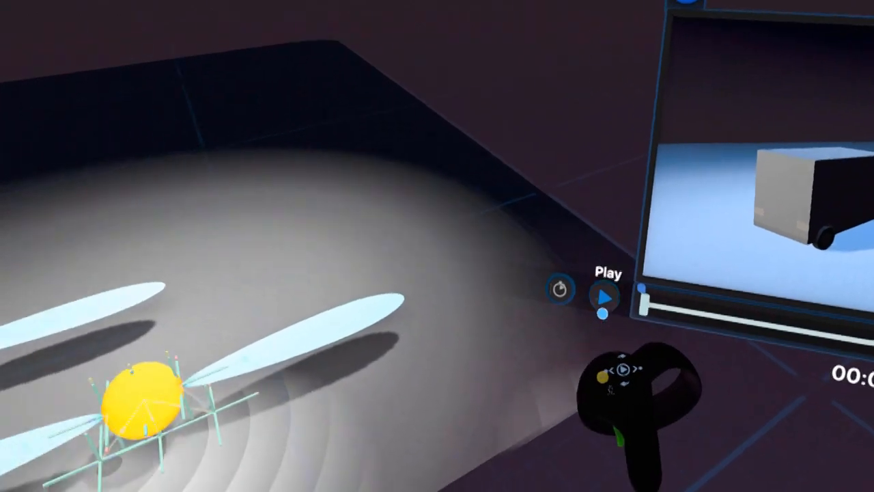
{"action": "left_click", "coordinate": [602, 298]}
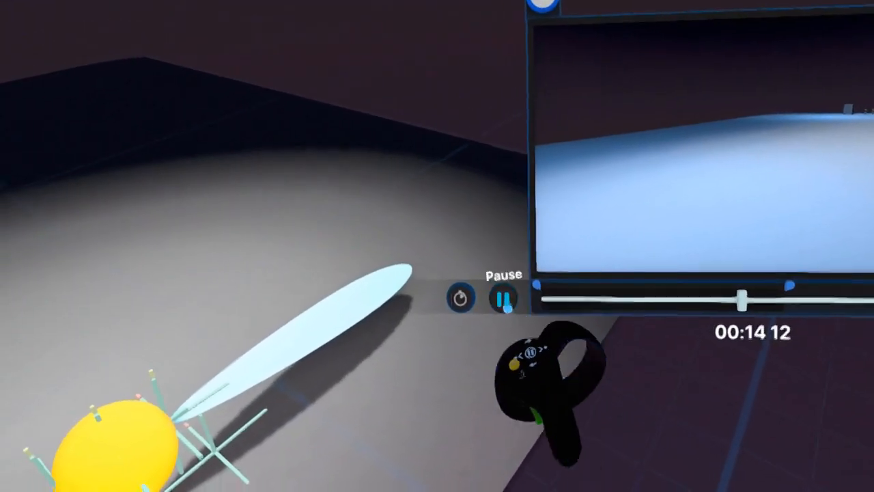
{"action": "left_click", "coordinate": [503, 298]}
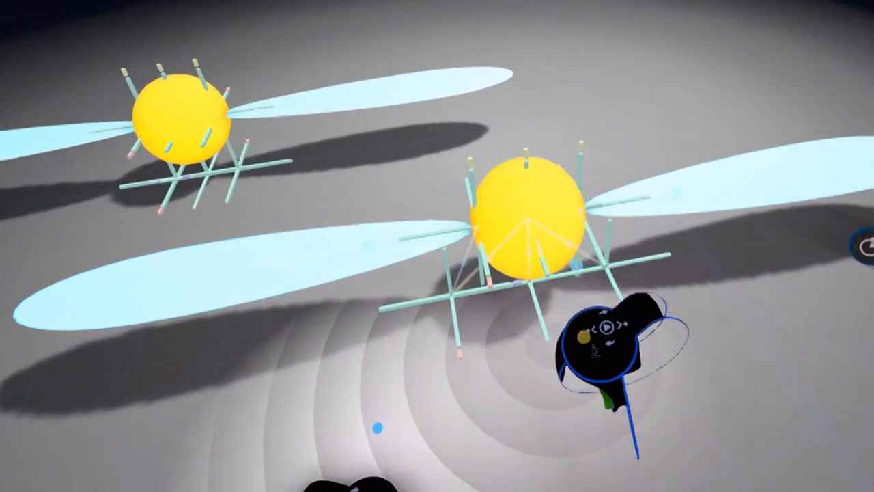
Record a flight path for the winged figure on Locator (37) in real time, stop recording and play back the flight
{"action": "left_click", "coordinate": [576, 248]}
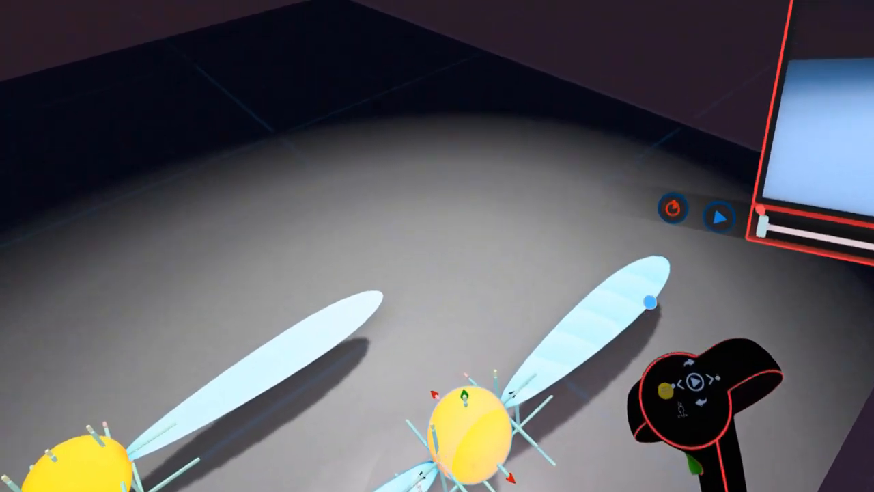
{"action": "left_click", "coordinate": [575, 423]}
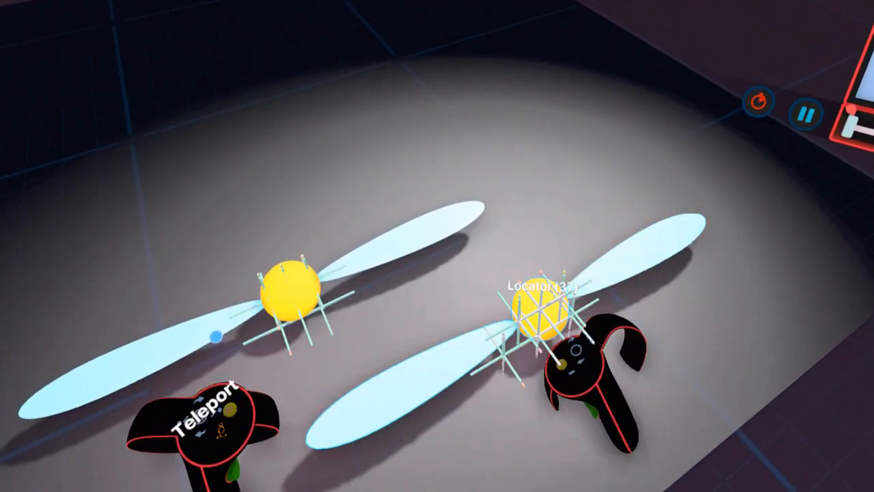
{"action": "left_click_drag", "start_coordinate": [561, 364], "coordinate": [600, 234]}
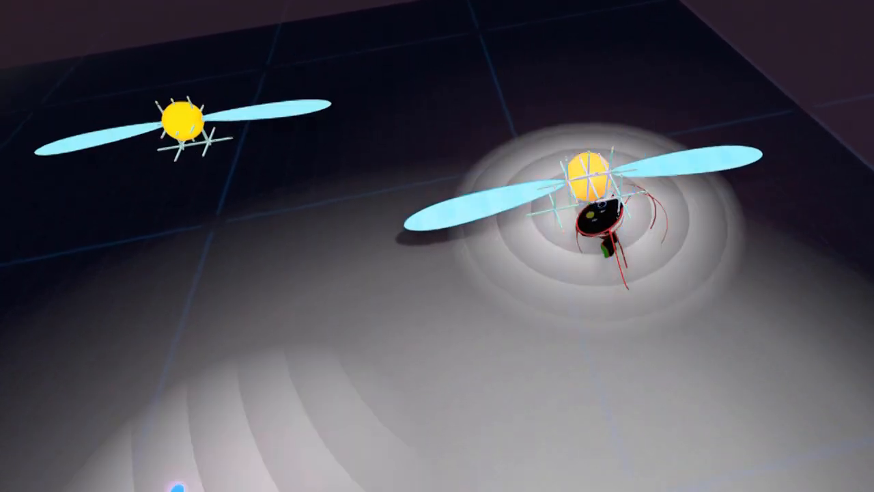
{"action": "left_click_drag", "start_coordinate": [602, 205], "coordinate": [600, 217]}
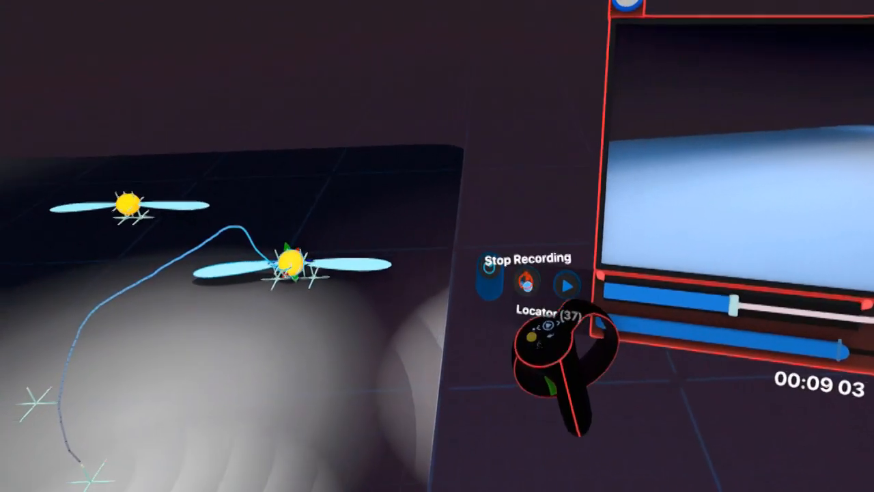
{"action": "left_click", "coordinate": [527, 285]}
{"action": "left_click_drag", "start_coordinate": [698, 287], "coordinate": [733, 369]}
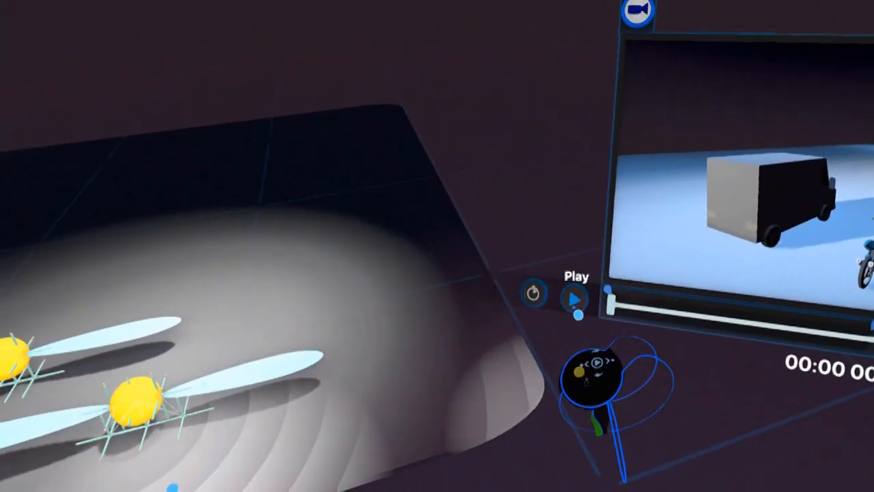
{"action": "left_click", "coordinate": [843, 348]}
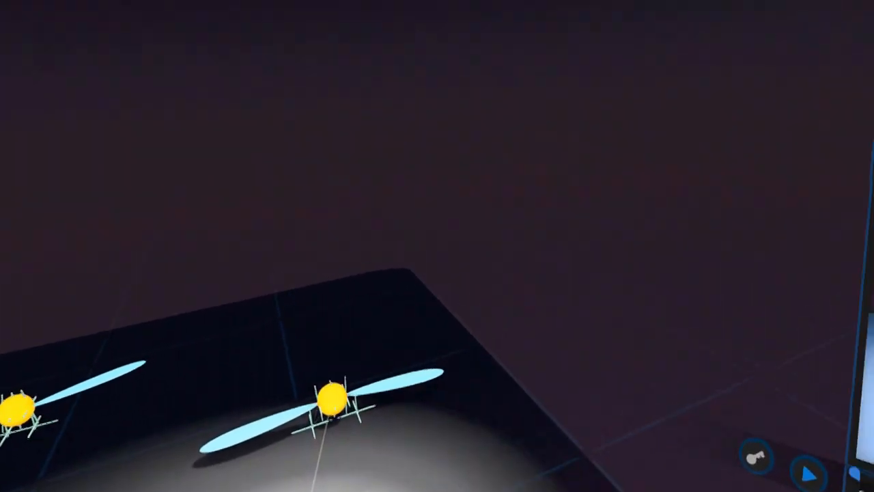
Play back the finished animation in frame-based mode, switch the locator display and pause the playback
{"action": "left_click_drag", "start_coordinate": [677, 286], "coordinate": [527, 307]}
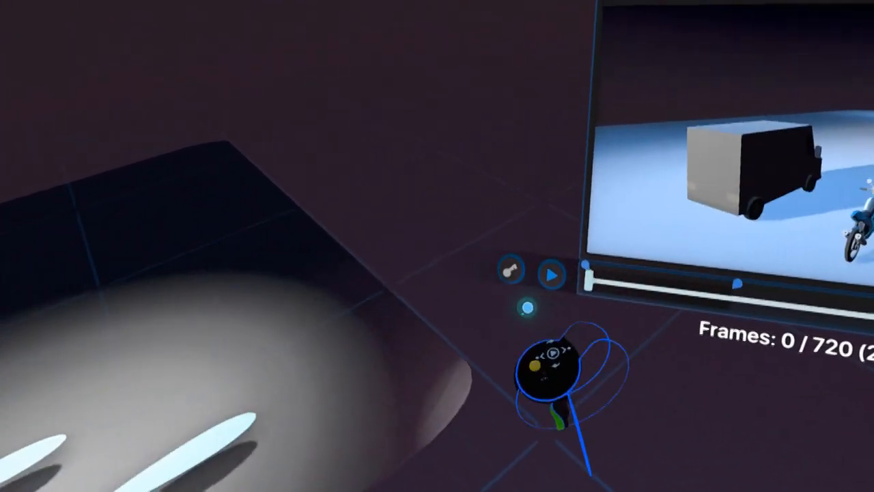
{"action": "left_click", "coordinate": [552, 274]}
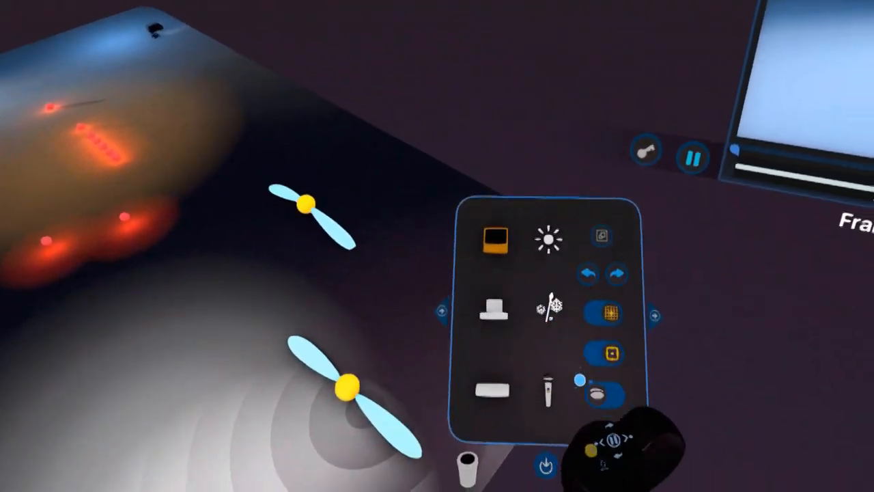
{"action": "left_click", "coordinate": [580, 379]}
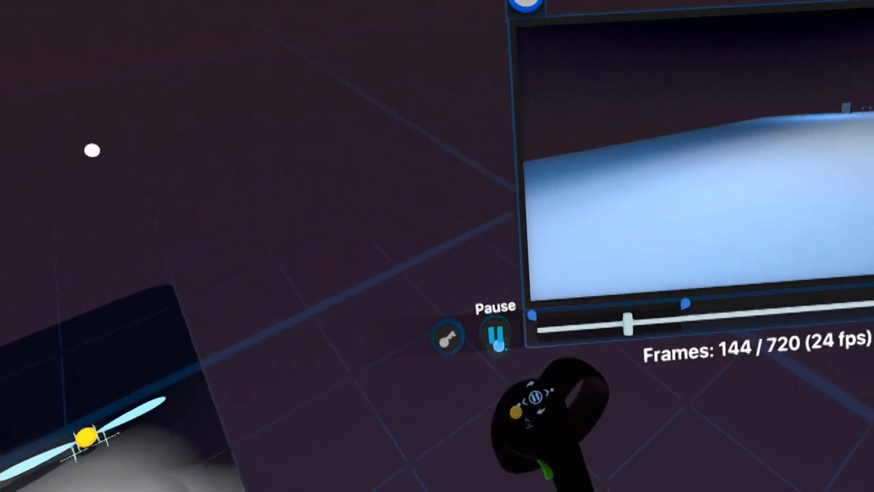
{"action": "left_click", "coordinate": [495, 336]}
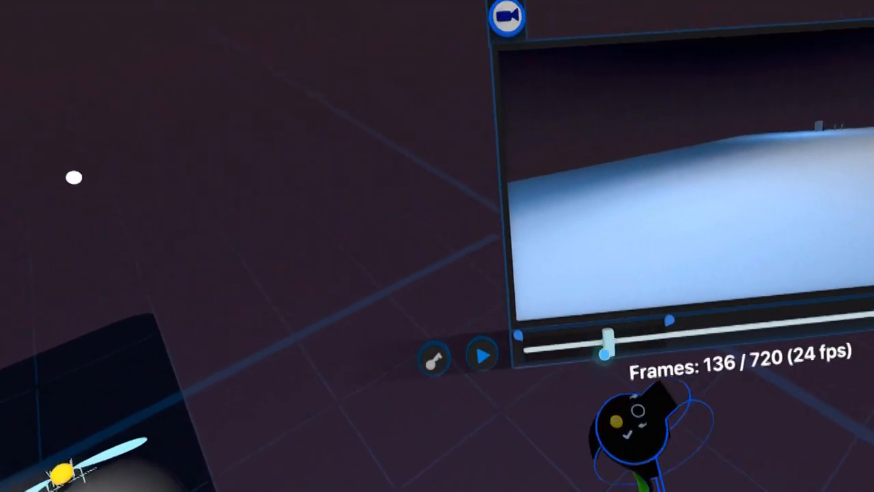